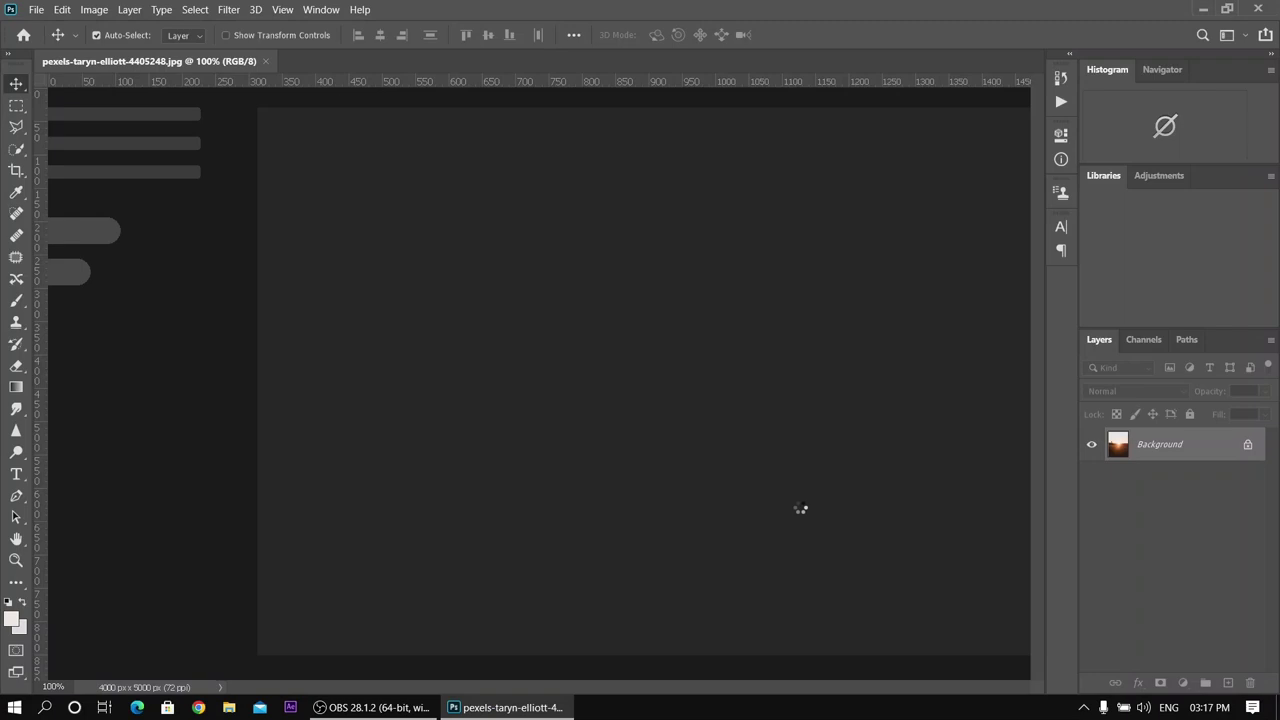
Step: Duplicate the desert photo to Layer 1 and delete its sky using Quick Selection
{"action": "key", "text": "ctrl+j"}
{"action": "key", "text": "w"}
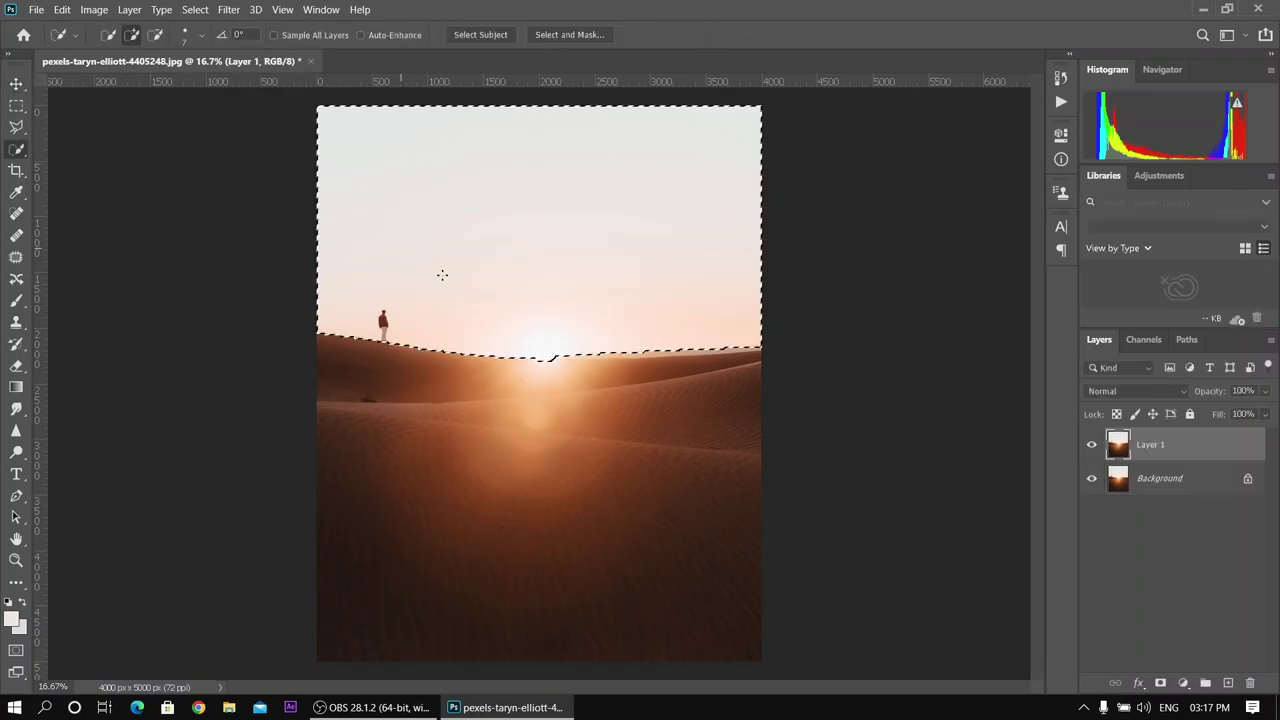
{"action": "left_click", "coordinate": [16, 83]}
{"action": "key", "text": "ctrl+d"}
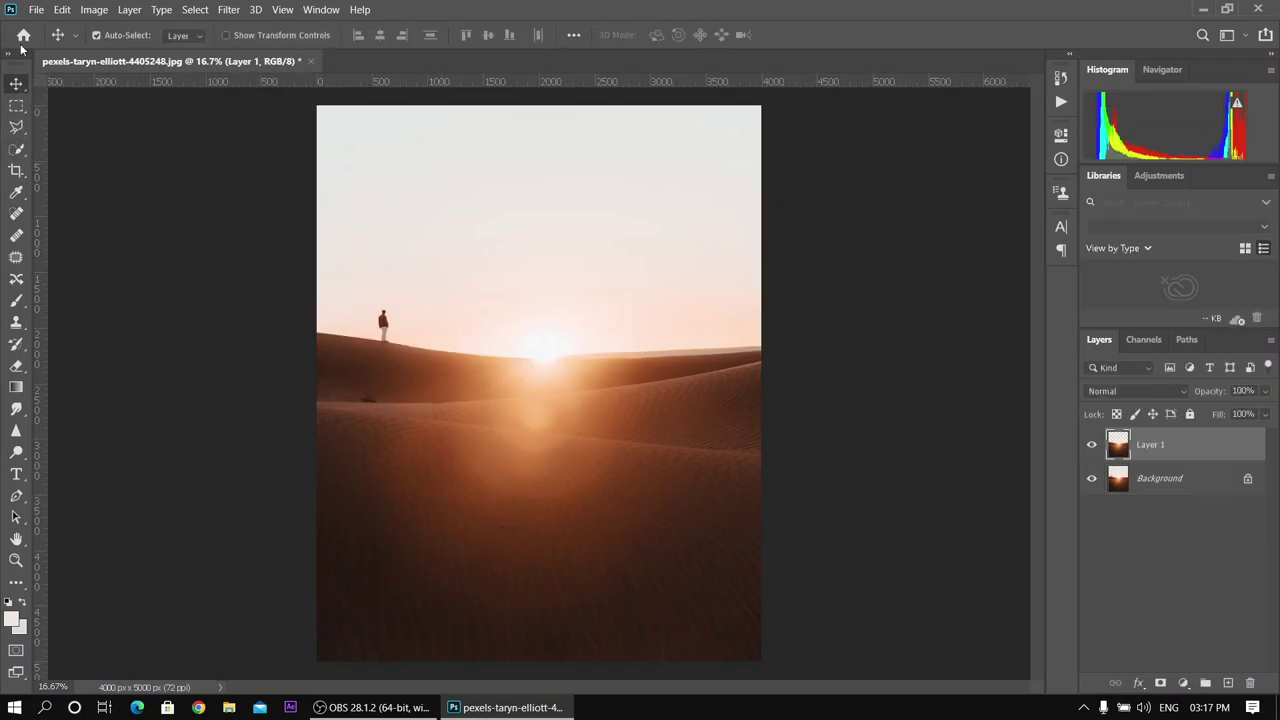
Step: Open the red sunset photo as a second document
{"action": "left_click", "coordinate": [35, 9]}
{"action": "left_click", "coordinate": [60, 52]}
{"action": "left_click", "coordinate": [386, 143]}
{"action": "left_click", "coordinate": [486, 555]}
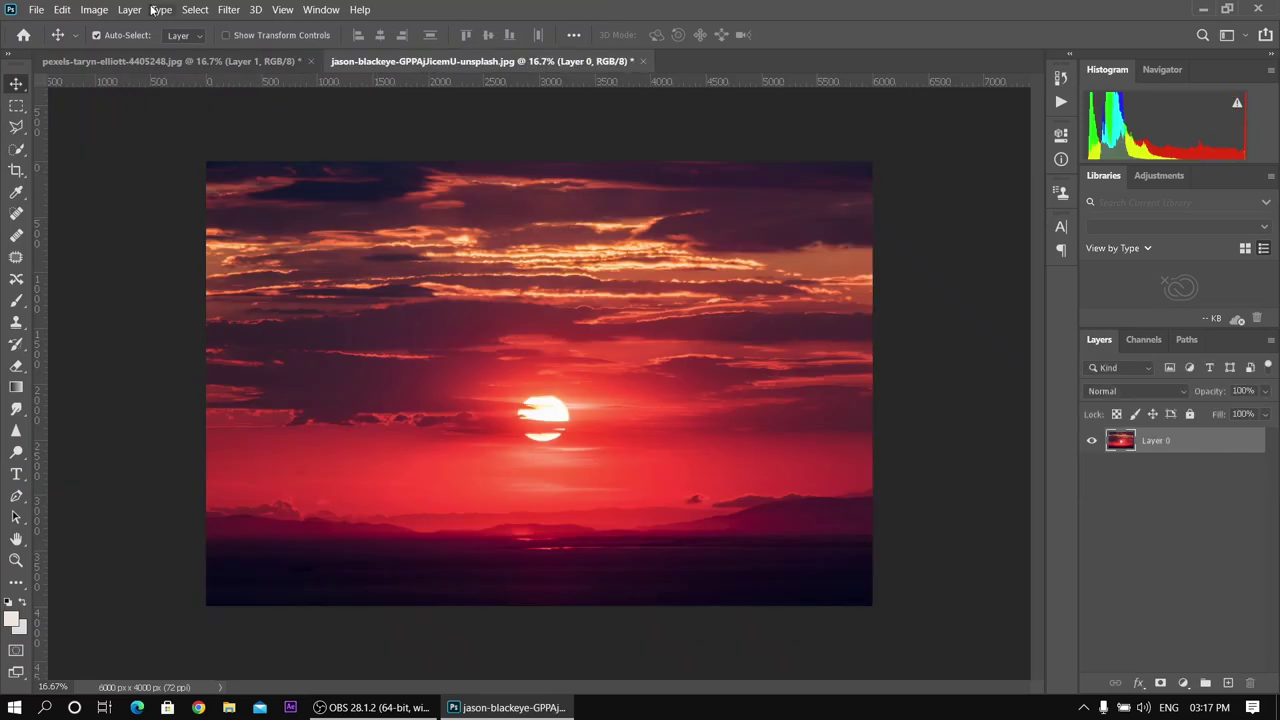
Step: Paste the sunset into the desert document, lowered so the sun meets the horizon
{"action": "left_click", "coordinate": [120, 61]}
{"action": "key", "text": "ctrl+v"}
{"action": "key", "text": "ctrl+t"}
{"action": "mouse_move", "coordinate": [514, 280]}
{"action": "left_mouse_down"}
{"action": "mouse_move", "coordinate": [531, 370]}
{"action": "mouse_move", "coordinate": [640, 352]}
{"action": "left_mouse_up"}
{"action": "left_click_drag", "start_coordinate": [649, 309], "coordinate": [649, 307]}
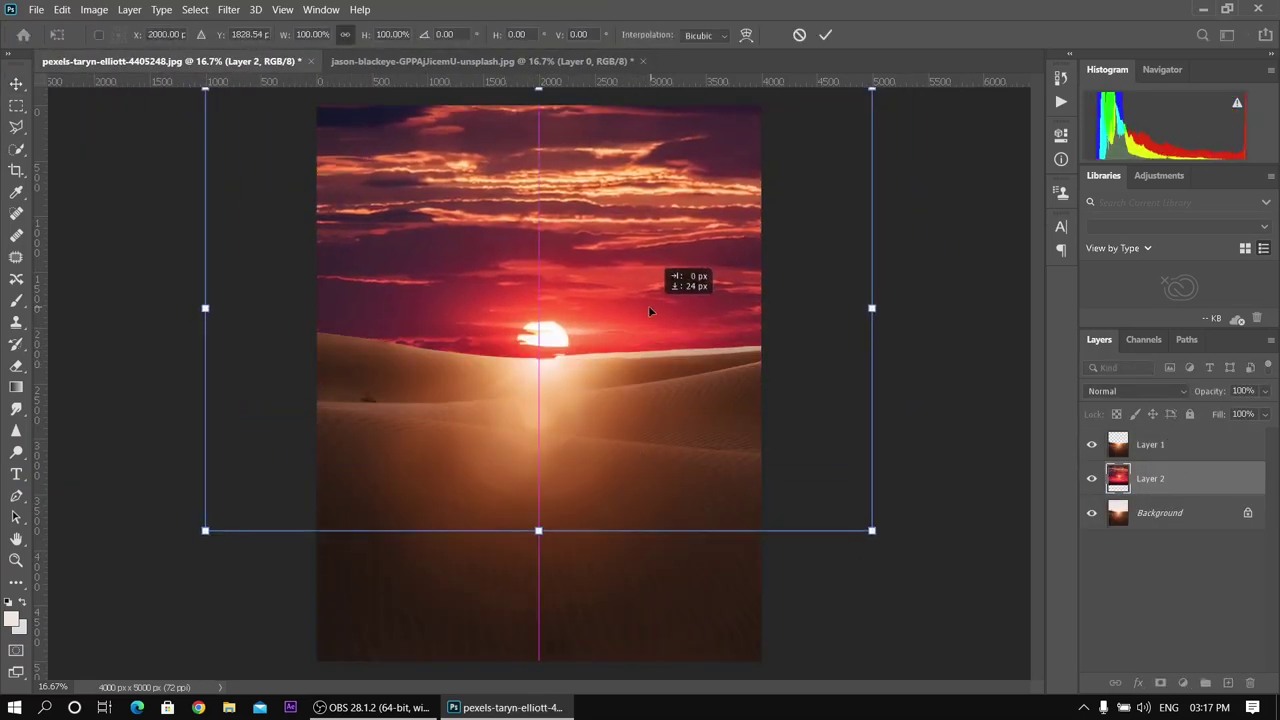
{"action": "left_click", "coordinate": [825, 35]}
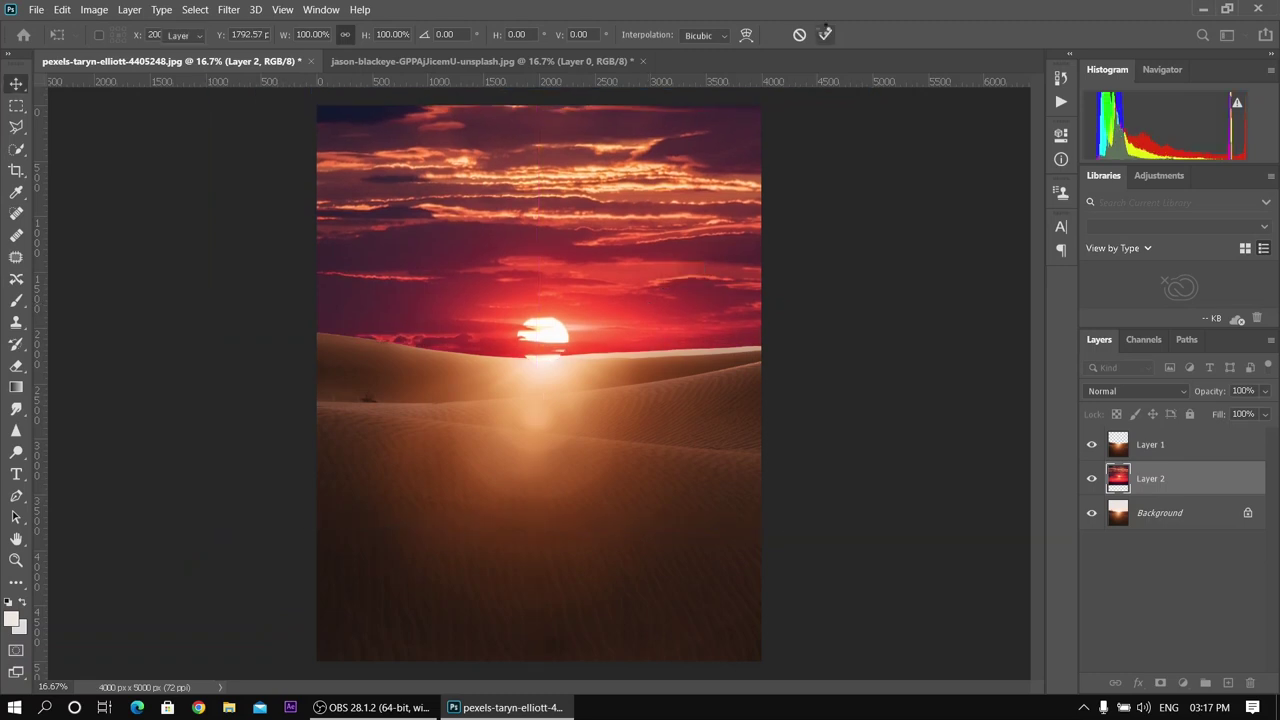
{"action": "left_click", "coordinate": [1180, 444]}
{"action": "left_click", "coordinate": [1180, 683]}
Step: Add a Curves adjustment and lift the Red channel midtones of the dunes
{"action": "left_click", "coordinate": [1160, 472]}
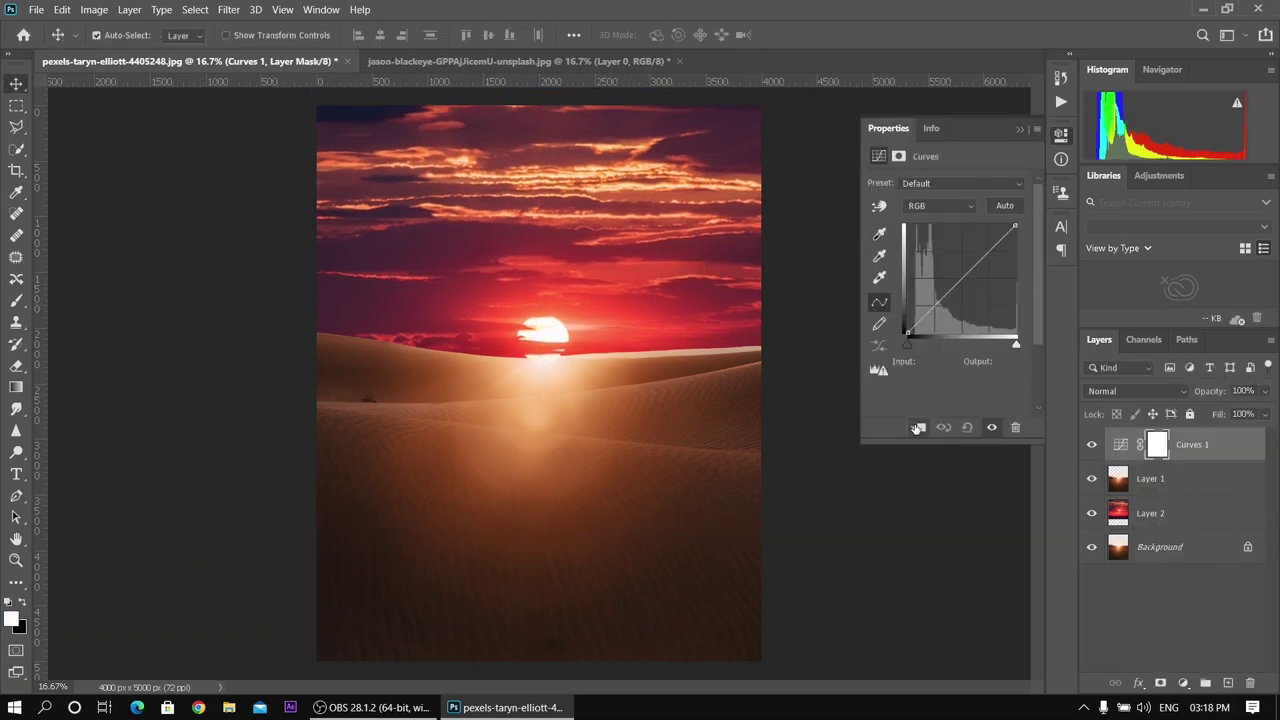
{"action": "left_click", "coordinate": [1143, 340]}
{"action": "left_click", "coordinate": [1133, 401]}
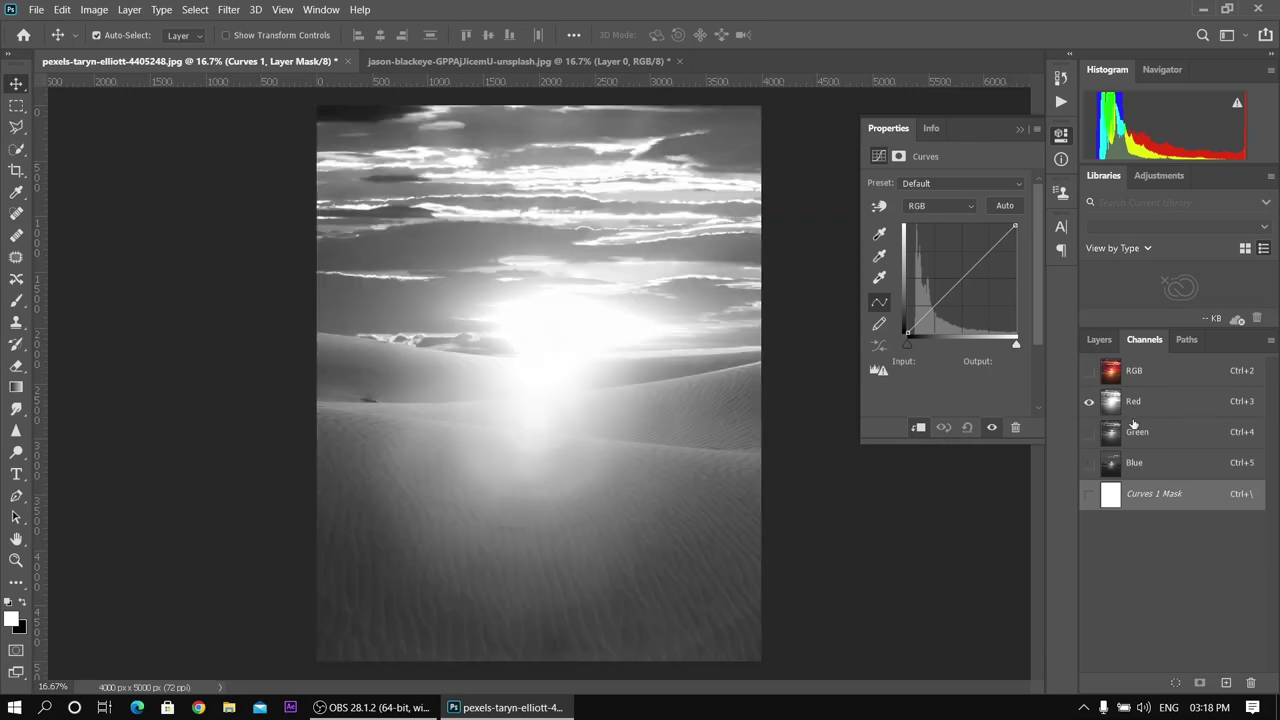
{"action": "left_click", "coordinate": [940, 205]}
{"action": "left_click_drag", "start_coordinate": [964, 283], "coordinate": [960, 278]}
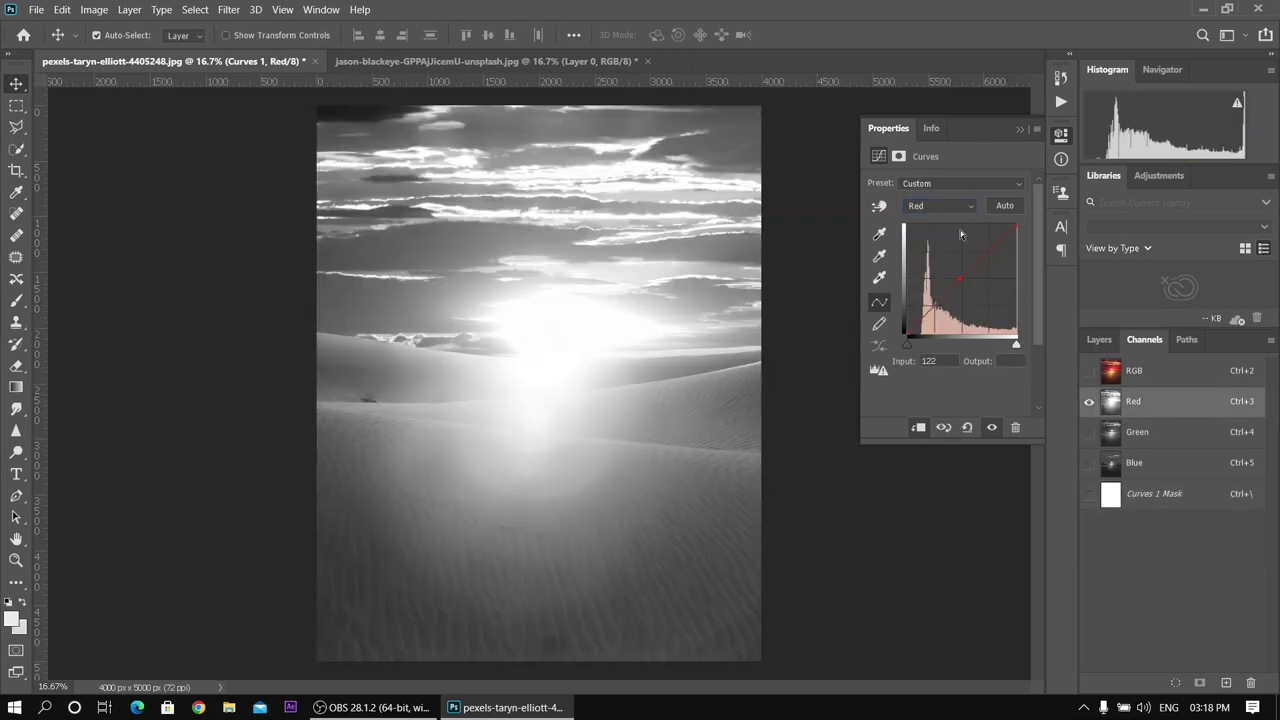
Step: Pull down the Green curve's midtones and edit the Blue curve of the dunes
{"action": "key", "text": "ctrl+2"}
{"action": "key", "text": "ctrl+4"}
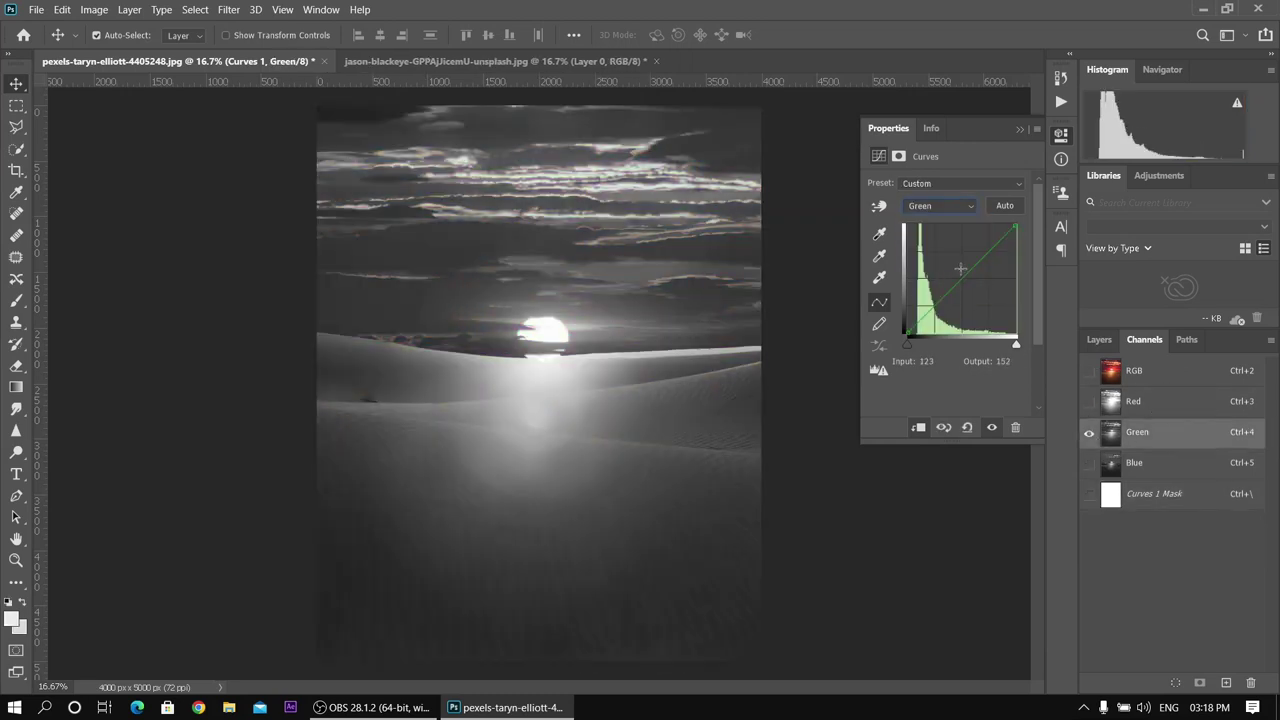
{"action": "left_click_drag", "start_coordinate": [960, 268], "coordinate": [966, 291]}
{"action": "key", "text": "ctrl+5"}
{"action": "left_click", "coordinate": [1089, 432]}
{"action": "left_click", "coordinate": [940, 205]}
{"action": "left_click", "coordinate": [925, 252]}
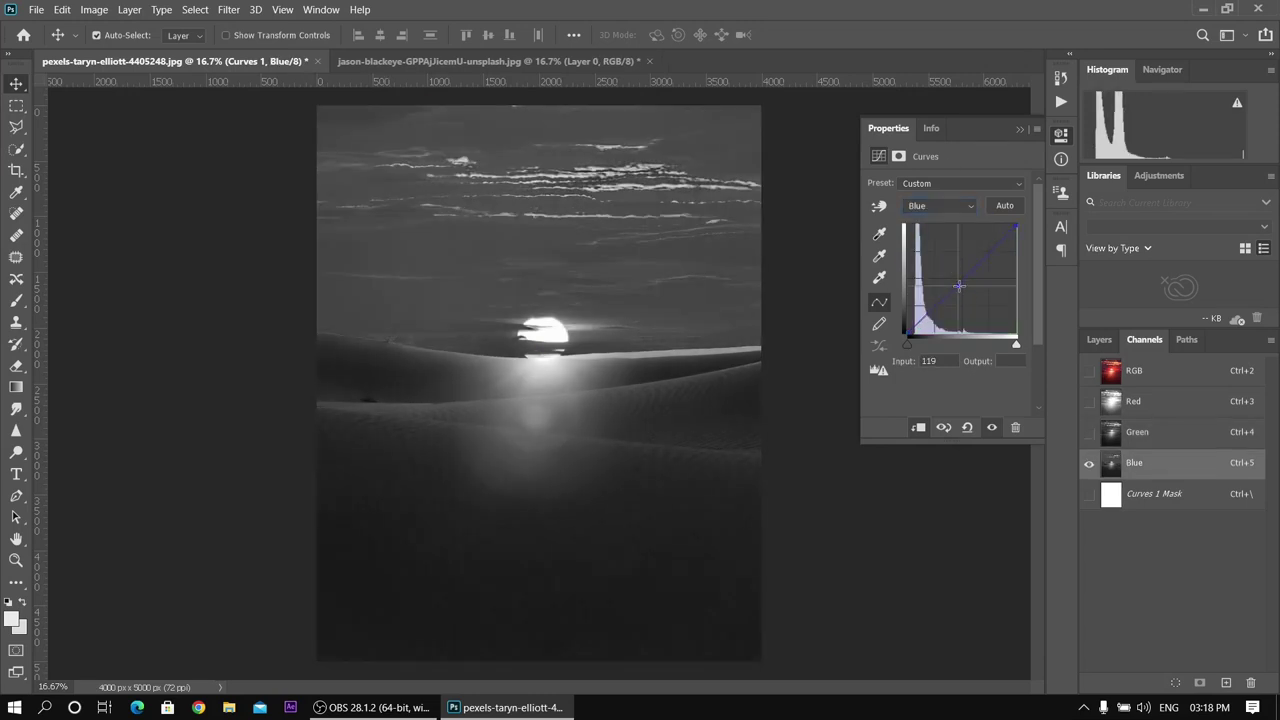
{"action": "left_click", "coordinate": [1095, 370]}
{"action": "left_click", "coordinate": [1099, 339]}
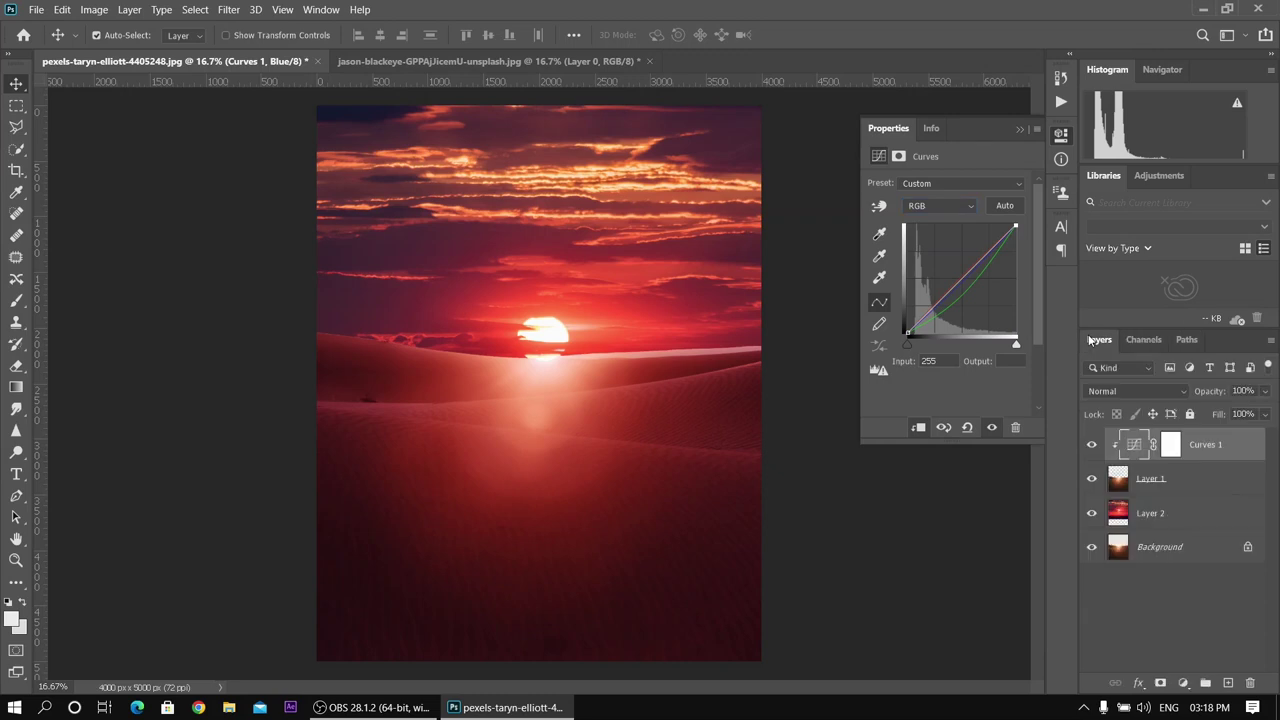
Step: Add a Levels adjustment with white input 240 to brighten the dunes' highlights
{"action": "left_click", "coordinate": [1183, 683]}
{"action": "left_click", "coordinate": [1160, 467]}
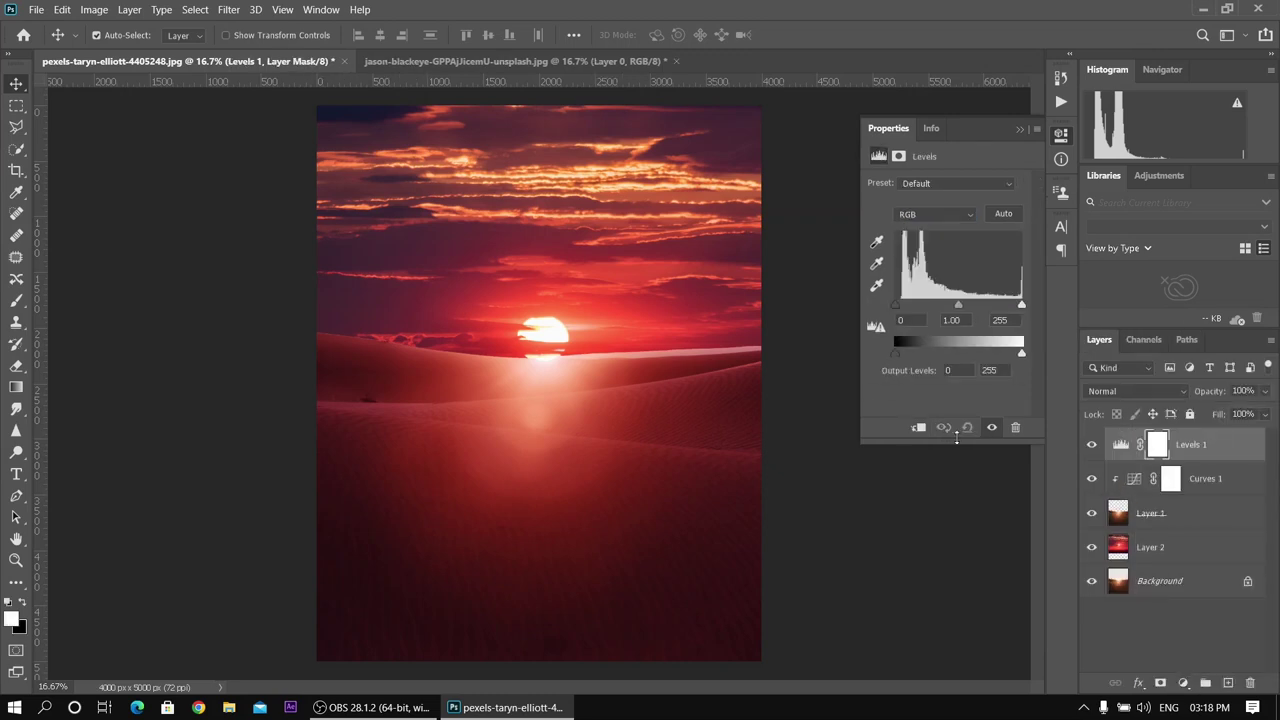
{"action": "left_click_drag", "start_coordinate": [1020, 307], "coordinate": [1013, 307]}
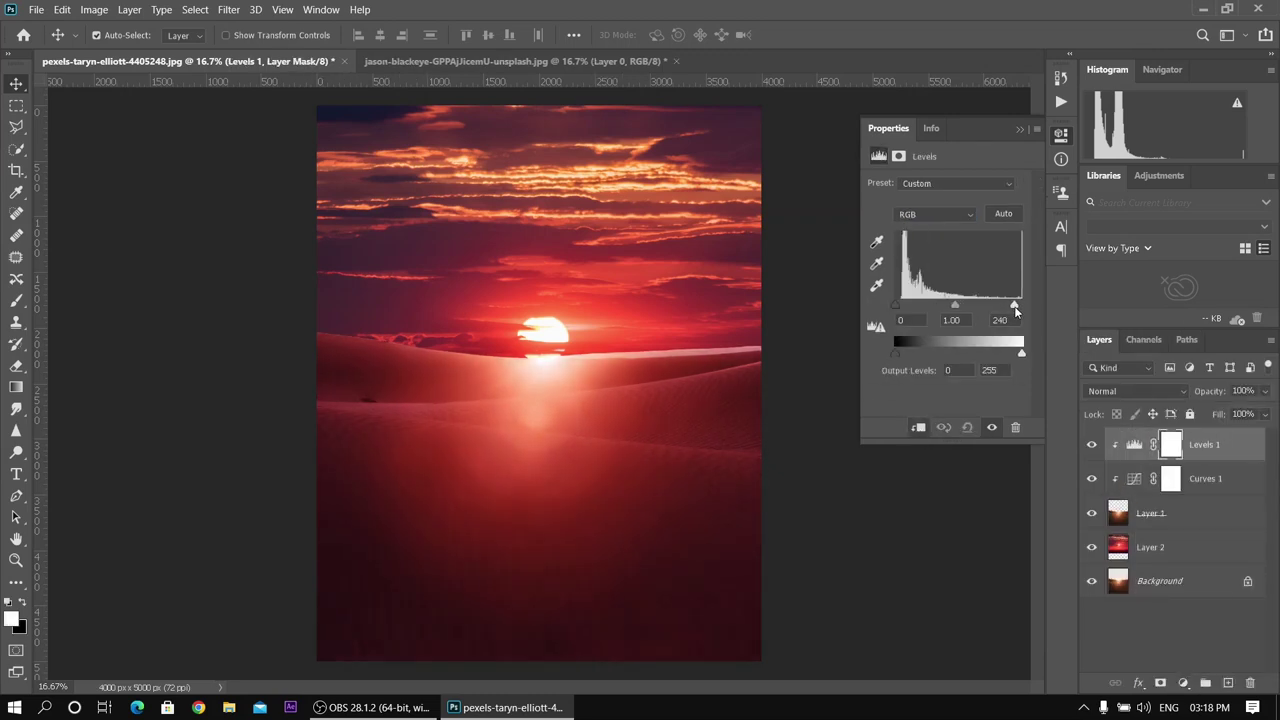
{"action": "left_click", "coordinate": [1150, 513]}
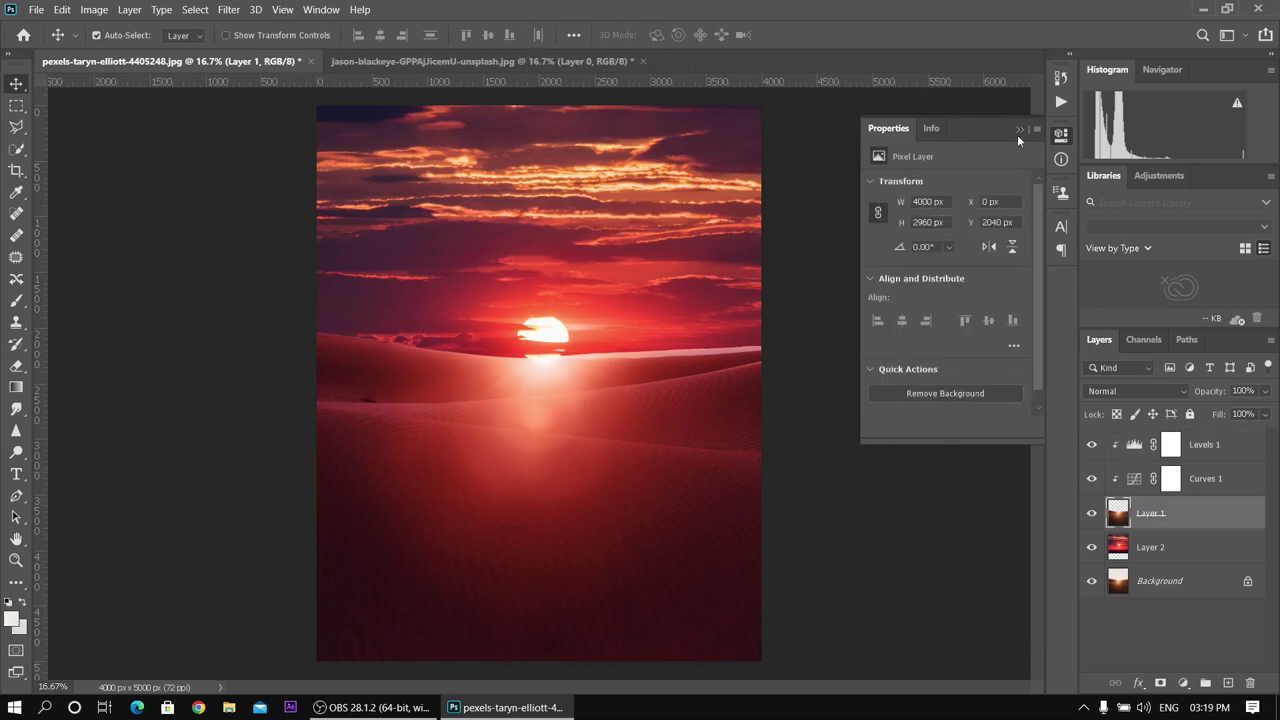
{"action": "left_click", "coordinate": [1020, 129]}
Step: Add a layer mask to the dunes and paint out the bright horizon strip
{"action": "scroll", "coordinate": [618, 381], "scroll_direction": "up", "scroll_amount": 5}
{"action": "left_click_drag", "start_coordinate": [618, 381], "coordinate": [788, 330]}
{"action": "key", "text": "b"}
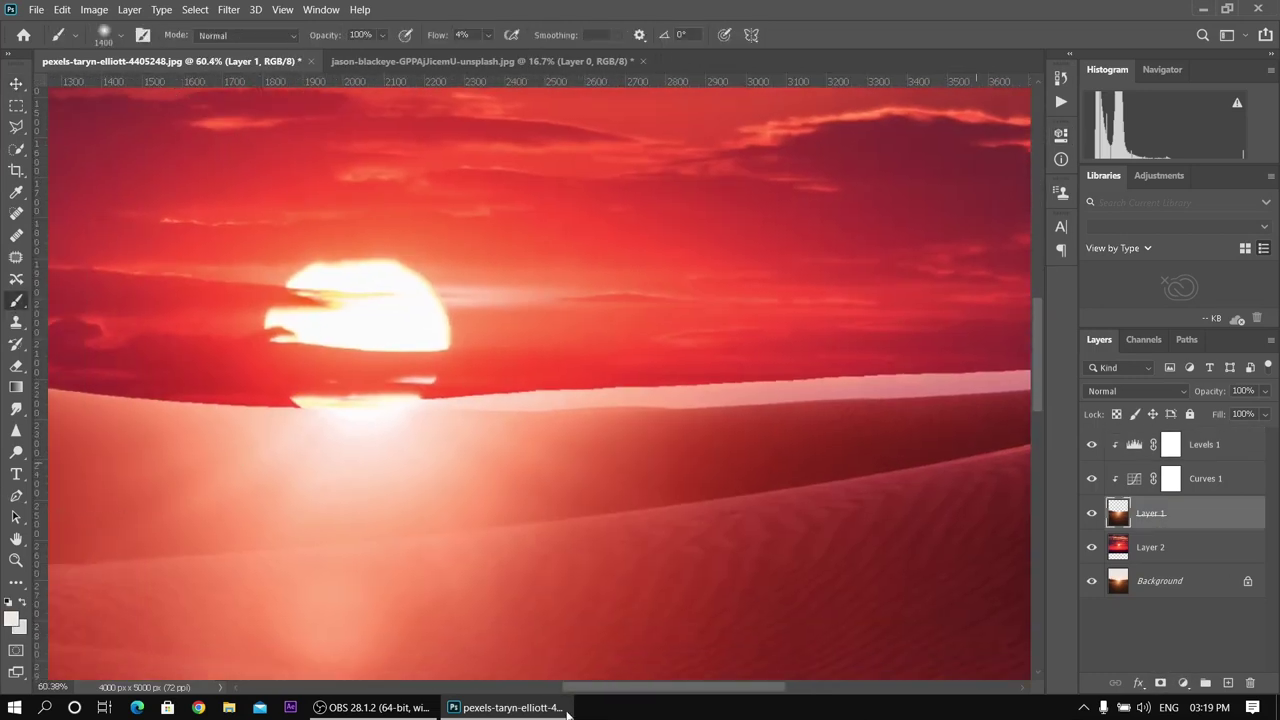
{"action": "scroll", "coordinate": [557, 349], "scroll_direction": "down", "scroll_amount": 3}
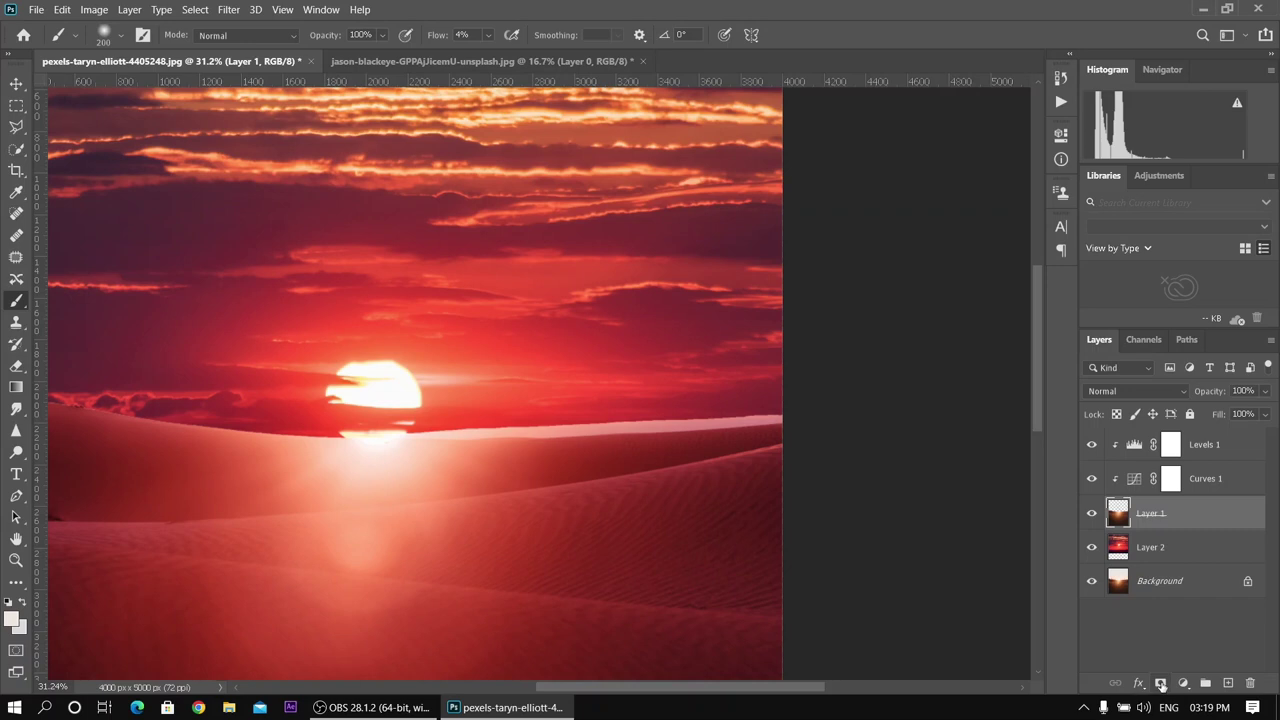
{"action": "left_click", "coordinate": [1160, 682]}
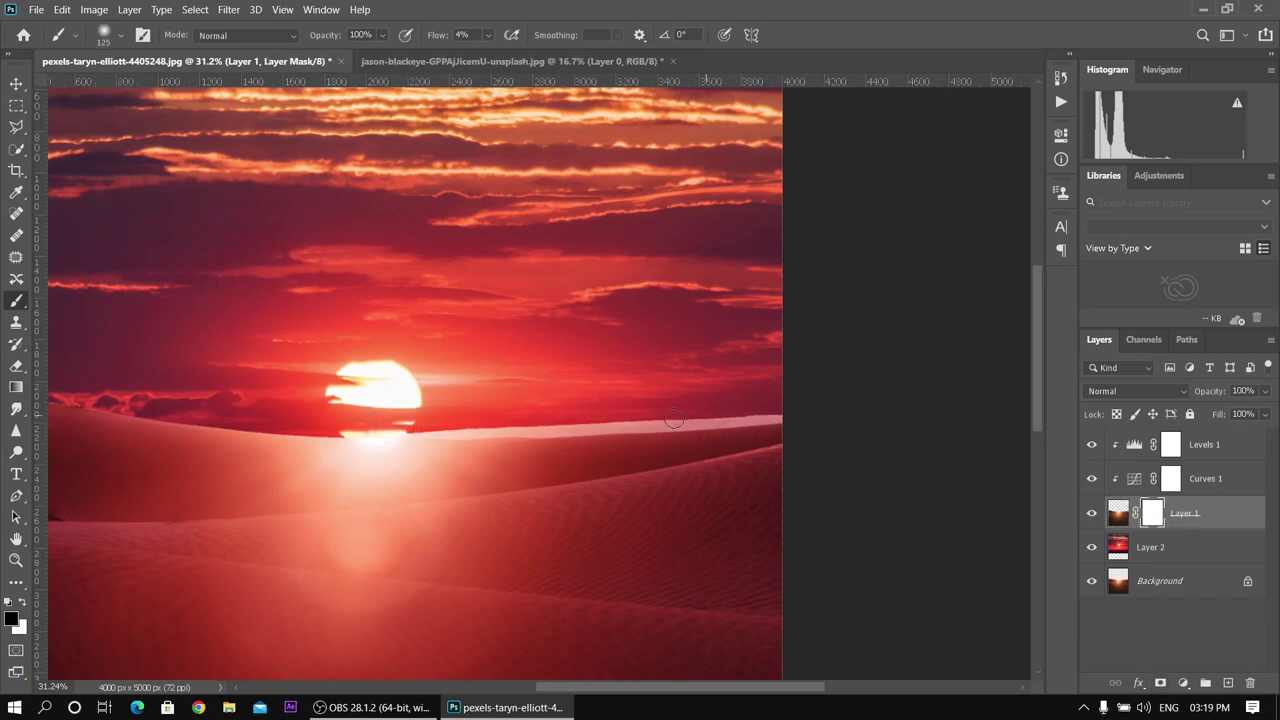
{"action": "left_click_drag", "start_coordinate": [481, 427], "coordinate": [813, 404]}
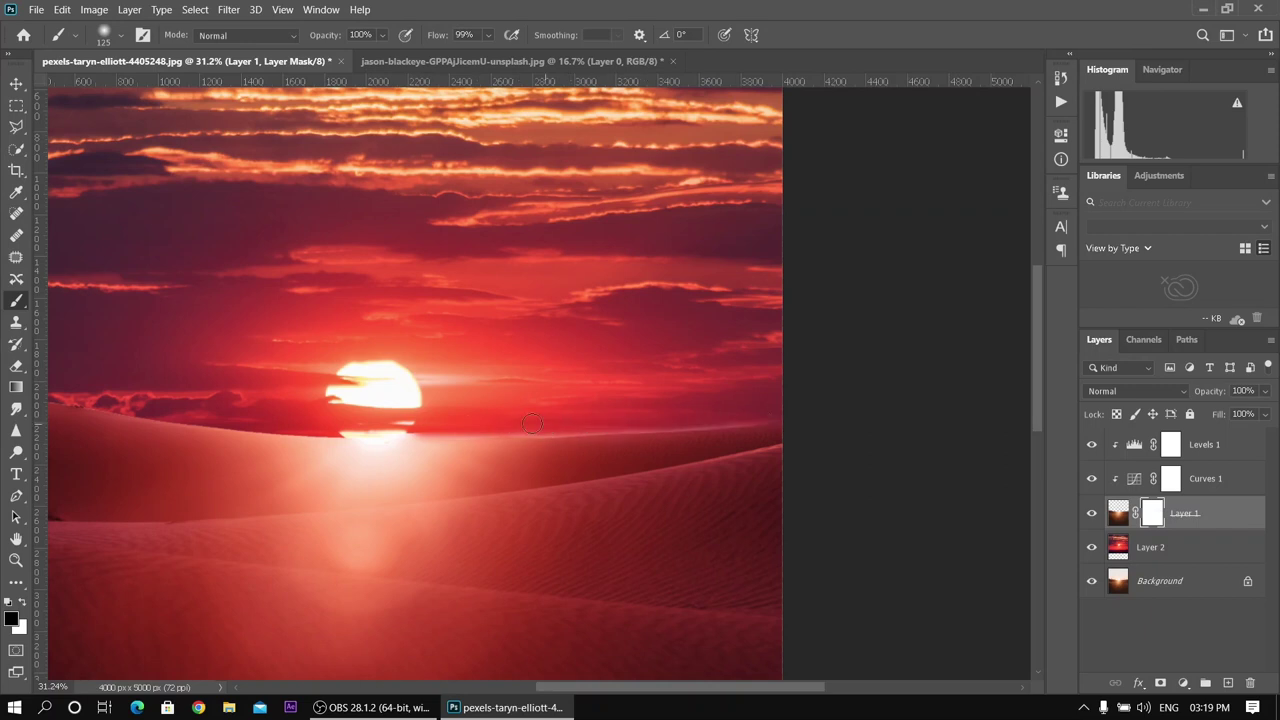
Step: Raise Levels 1's black input to 25 to deepen the dunes' shadows
{"action": "scroll", "coordinate": [657, 300], "scroll_direction": "down", "scroll_amount": 4}
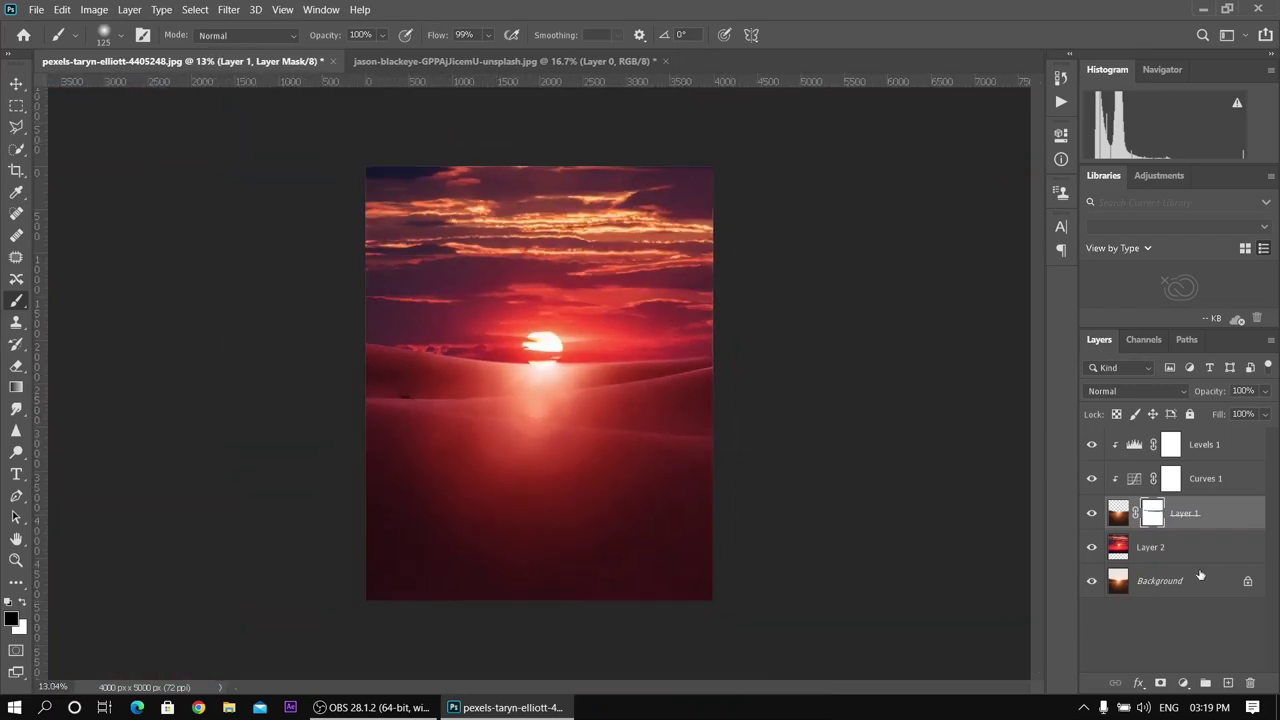
{"action": "left_click", "coordinate": [1134, 449]}
{"action": "left_click_drag", "start_coordinate": [902, 305], "coordinate": [908, 309]}
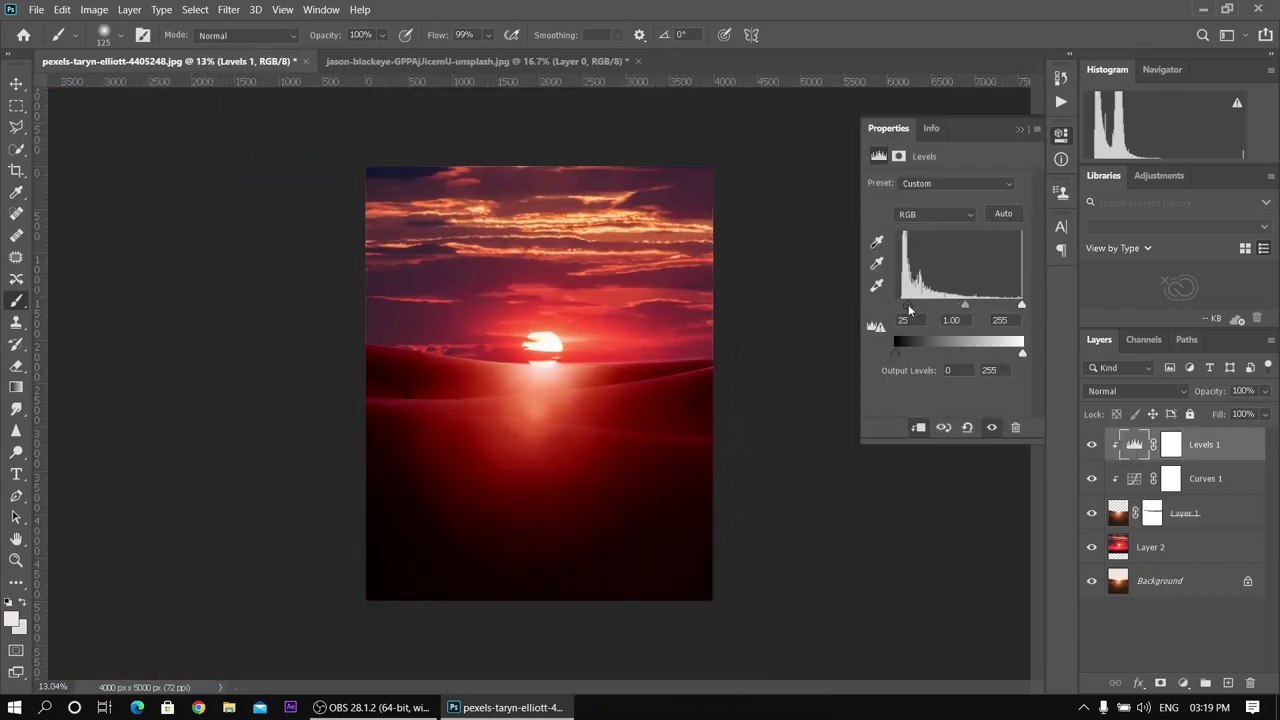
{"action": "left_click", "coordinate": [1019, 130]}
Step: Add a Levels 2 layer clipped to the sunset sky with black input 20
{"action": "scroll", "coordinate": [718, 303], "scroll_direction": "up", "scroll_amount": 1}
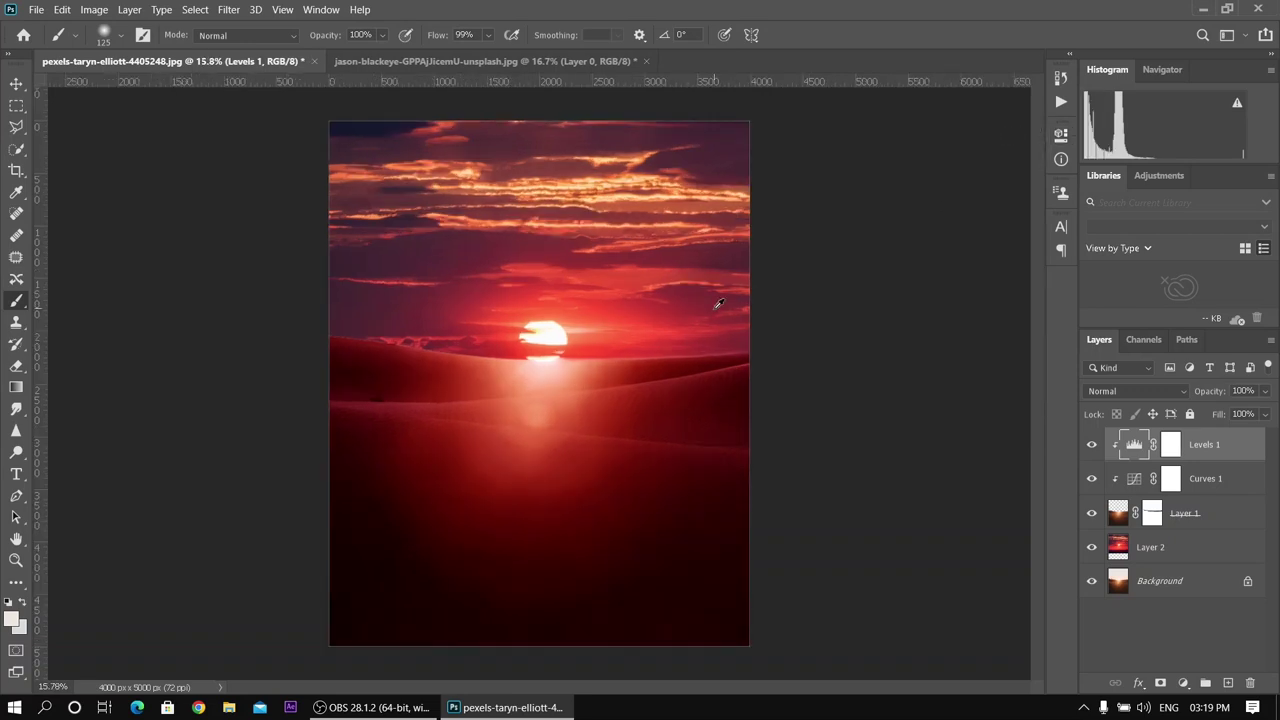
{"action": "left_click", "coordinate": [1150, 547]}
{"action": "left_click", "coordinate": [1183, 683]}
{"action": "left_click", "coordinate": [1180, 452]}
{"action": "left_click", "coordinate": [918, 427]}
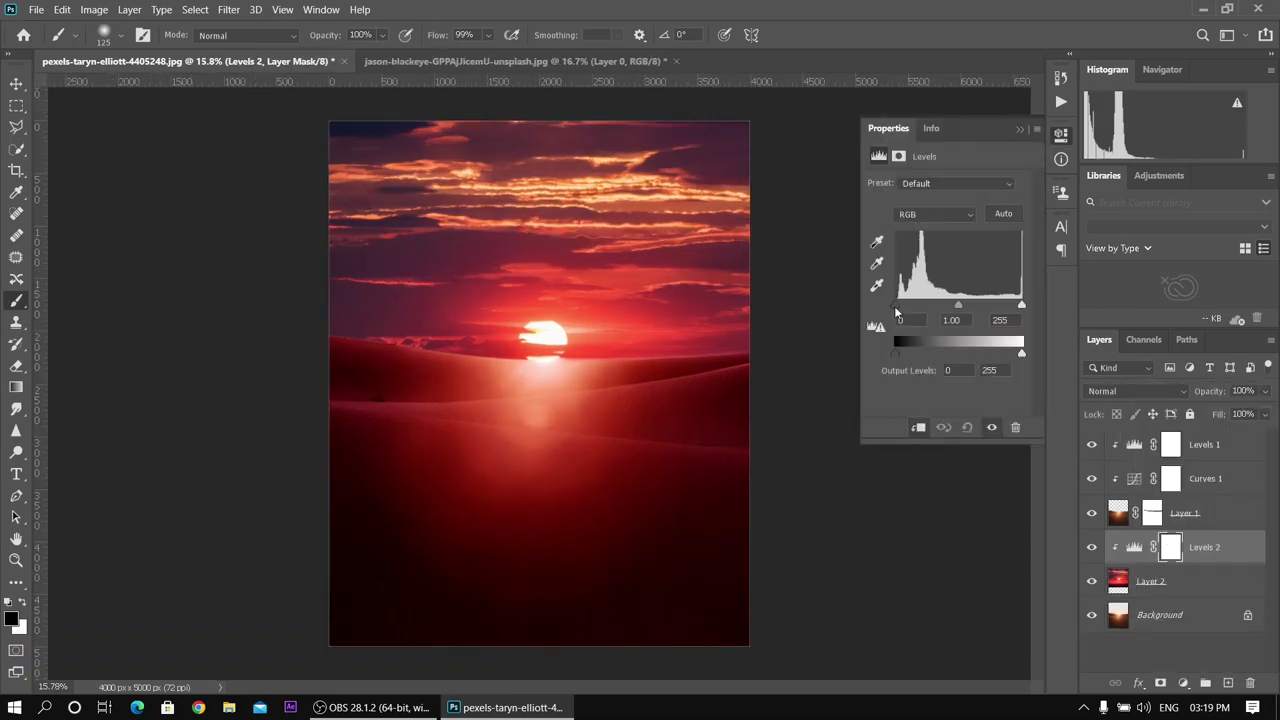
{"action": "left_click_drag", "start_coordinate": [899, 305], "coordinate": [912, 311]}
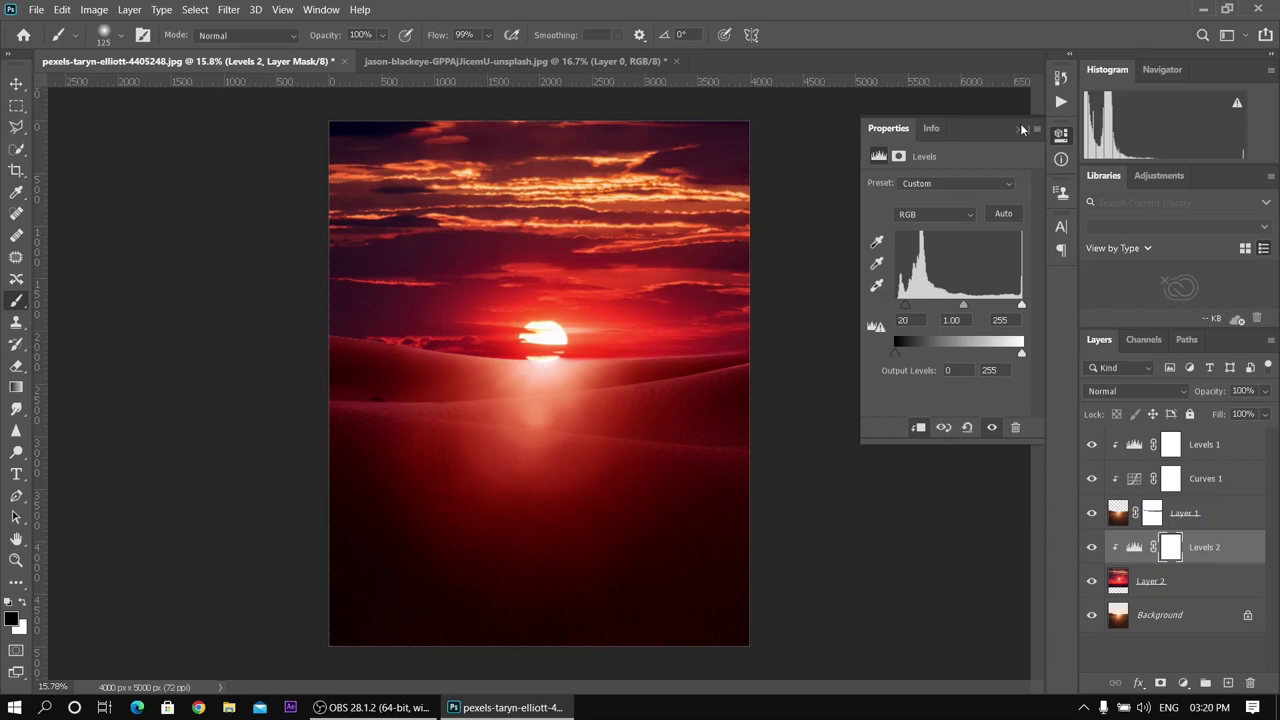
{"action": "left_click", "coordinate": [1019, 130]}
{"action": "left_click", "coordinate": [35, 9]}
{"action": "left_click", "coordinate": [62, 48]}
Step: Open the camel photo, unlock and duplicate its layer, and auto-select the camel
{"action": "double_click", "coordinate": [462, 153]}
{"action": "left_click", "coordinate": [1247, 444]}
{"action": "key", "text": "ctrl+j"}
{"action": "key", "text": "ctrl+0"}
{"action": "left_click", "coordinate": [195, 9]}
{"action": "left_click", "coordinate": [210, 194]}
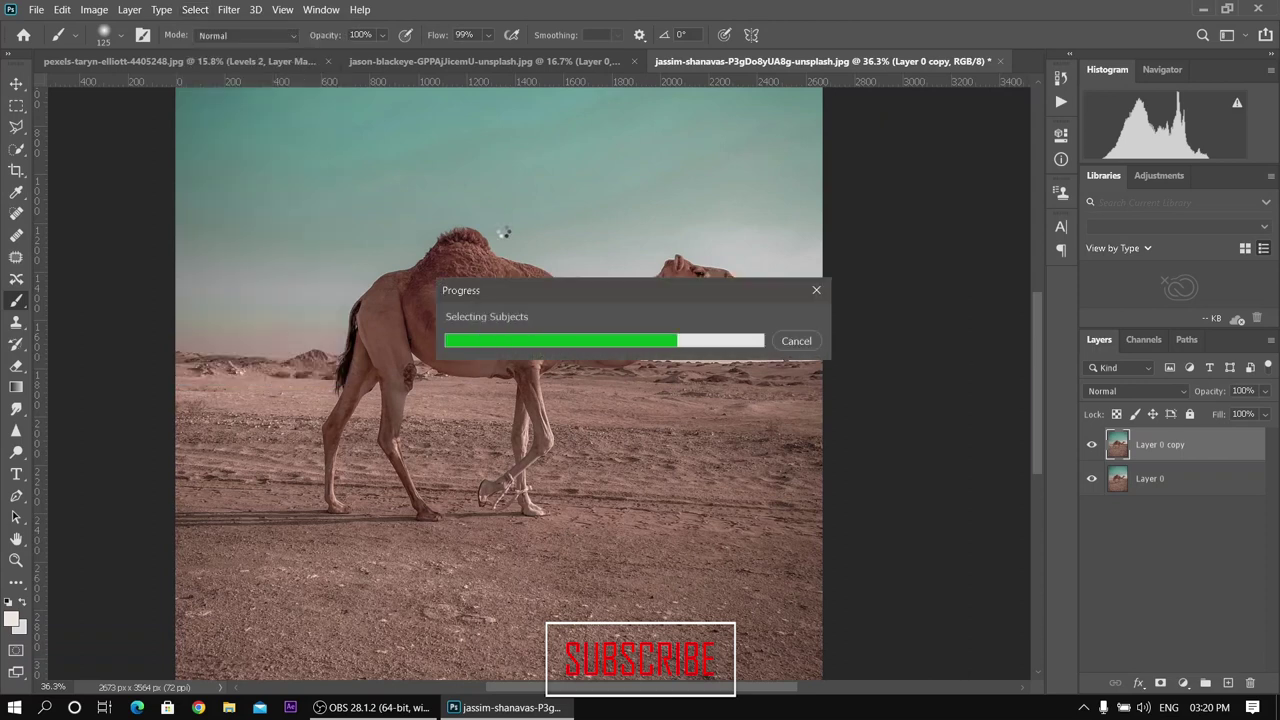
Step: Refine the camel selection in Select and Mask, adding a small triangle to it
{"action": "left_click", "coordinate": [195, 9]}
{"action": "left_click", "coordinate": [225, 226]}
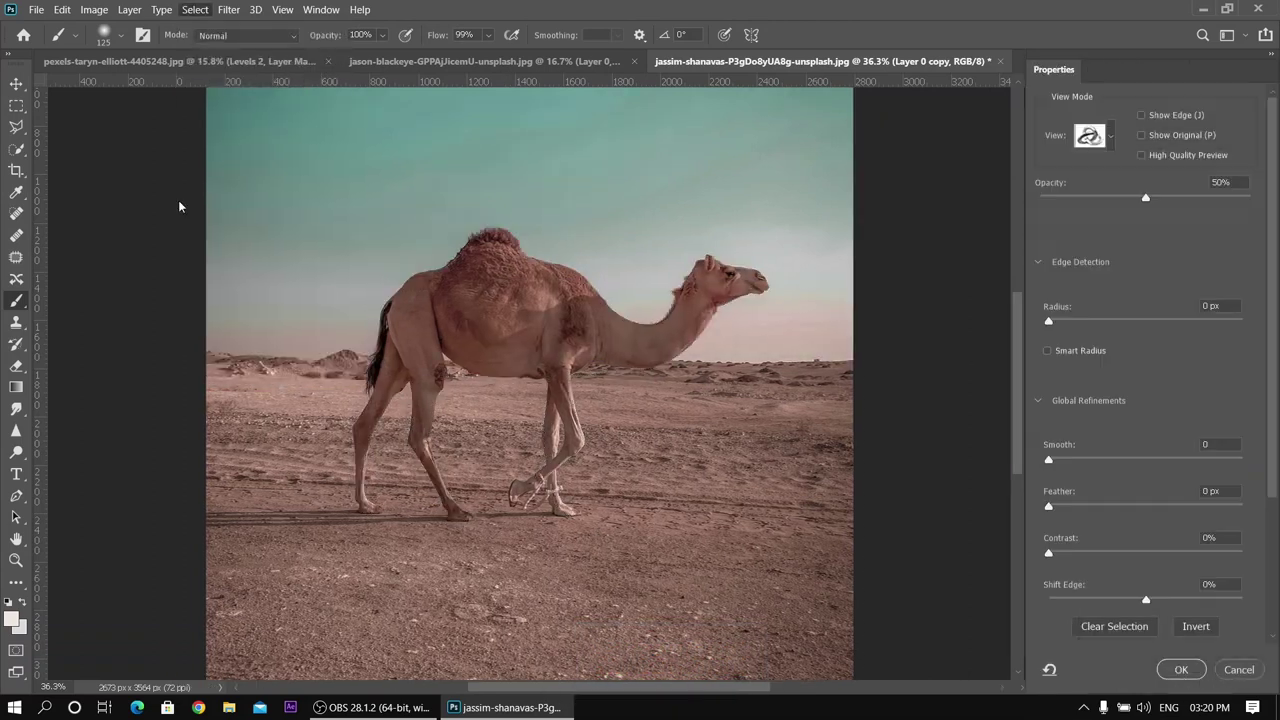
{"action": "scroll", "coordinate": [447, 386], "scroll_direction": "up", "scroll_amount": 5}
{"action": "scroll", "coordinate": [447, 386], "scroll_direction": "up", "scroll_amount": 3}
{"action": "scroll", "coordinate": [423, 429], "scroll_direction": "up", "scroll_amount": 2}
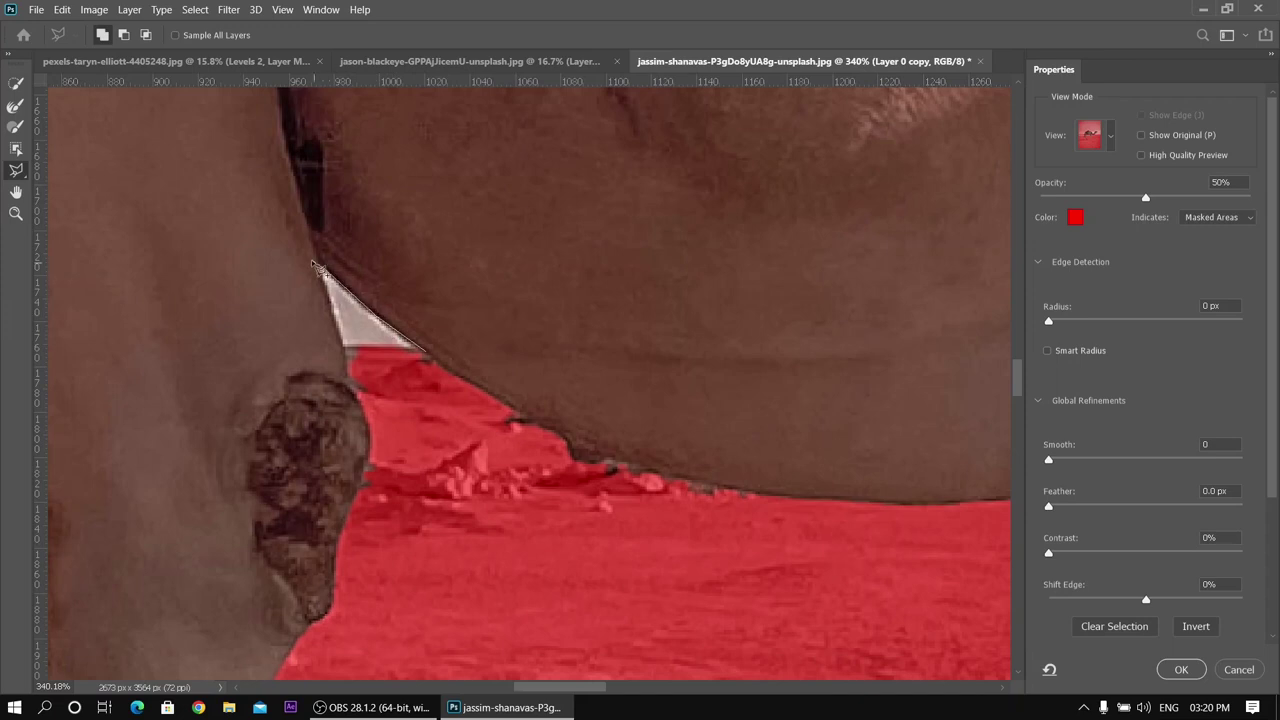
{"action": "scroll", "coordinate": [422, 368], "scroll_direction": "up", "scroll_amount": 1}
{"action": "scroll", "coordinate": [407, 317], "scroll_direction": "up", "scroll_amount": 1}
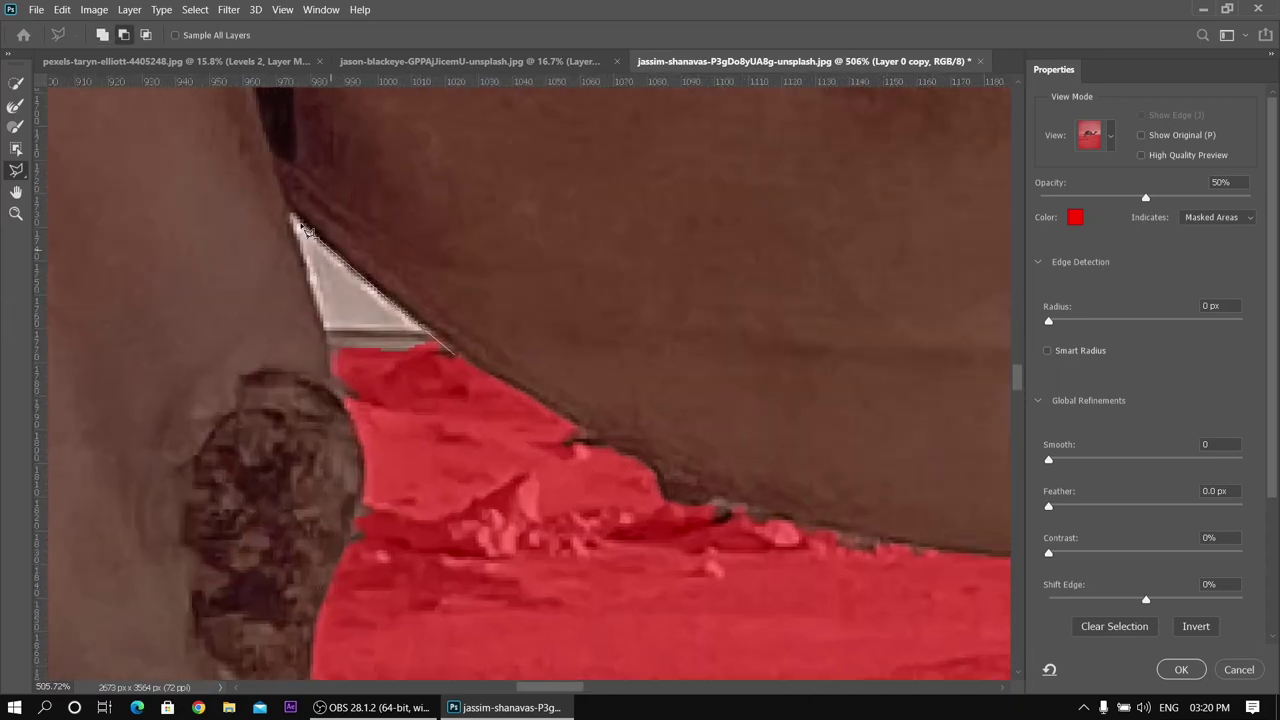
{"action": "double_click", "coordinate": [338, 375]}
{"action": "key", "text": "b"}
{"action": "scroll", "coordinate": [338, 375], "scroll_direction": "down", "scroll_amount": 4}
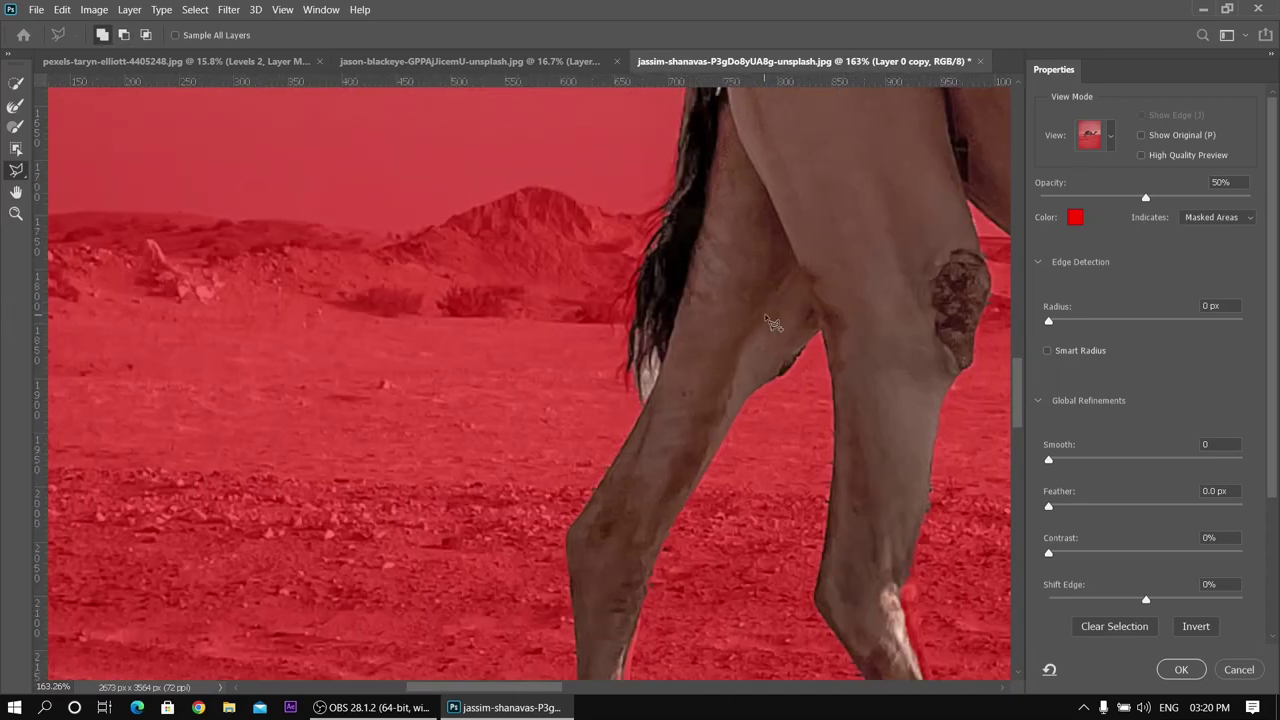
{"action": "scroll", "coordinate": [460, 500], "scroll_direction": "up", "scroll_amount": 1}
{"action": "scroll", "coordinate": [455, 376], "scroll_direction": "down", "scroll_amount": 2}
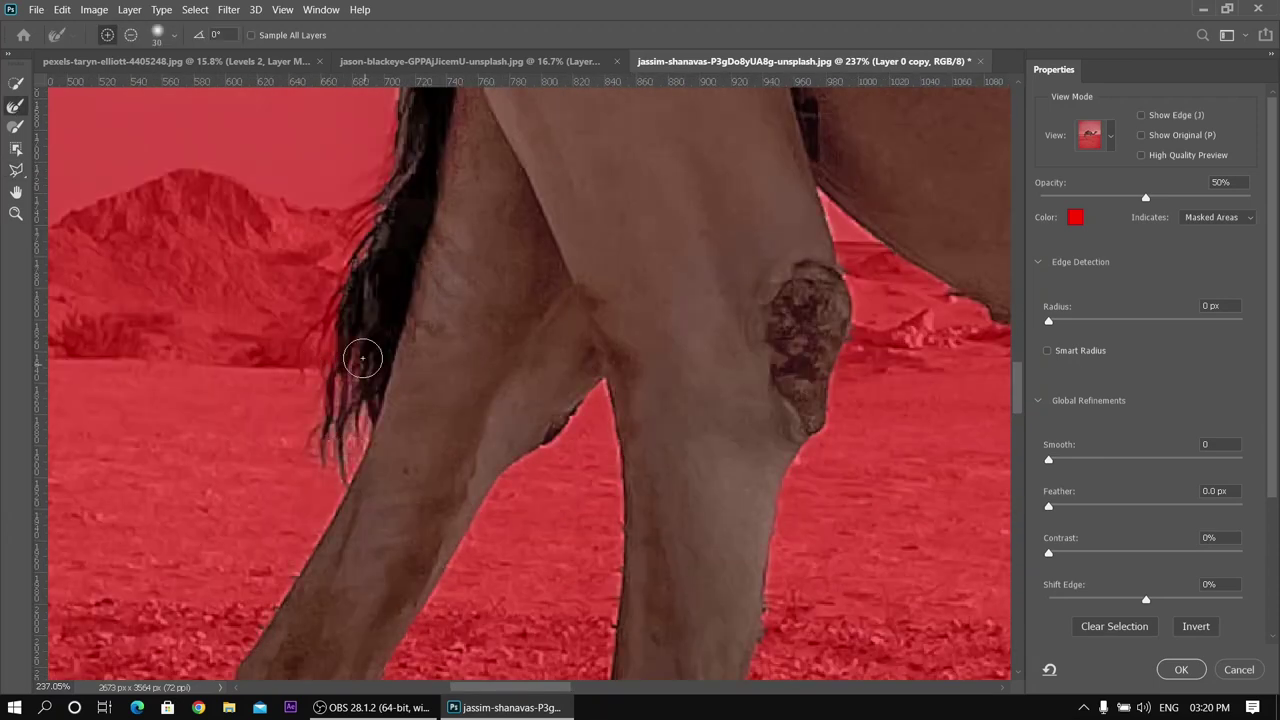
{"action": "scroll", "coordinate": [357, 357], "scroll_direction": "down", "scroll_amount": 3}
{"action": "scroll", "coordinate": [932, 464], "scroll_direction": "up", "scroll_amount": 5}
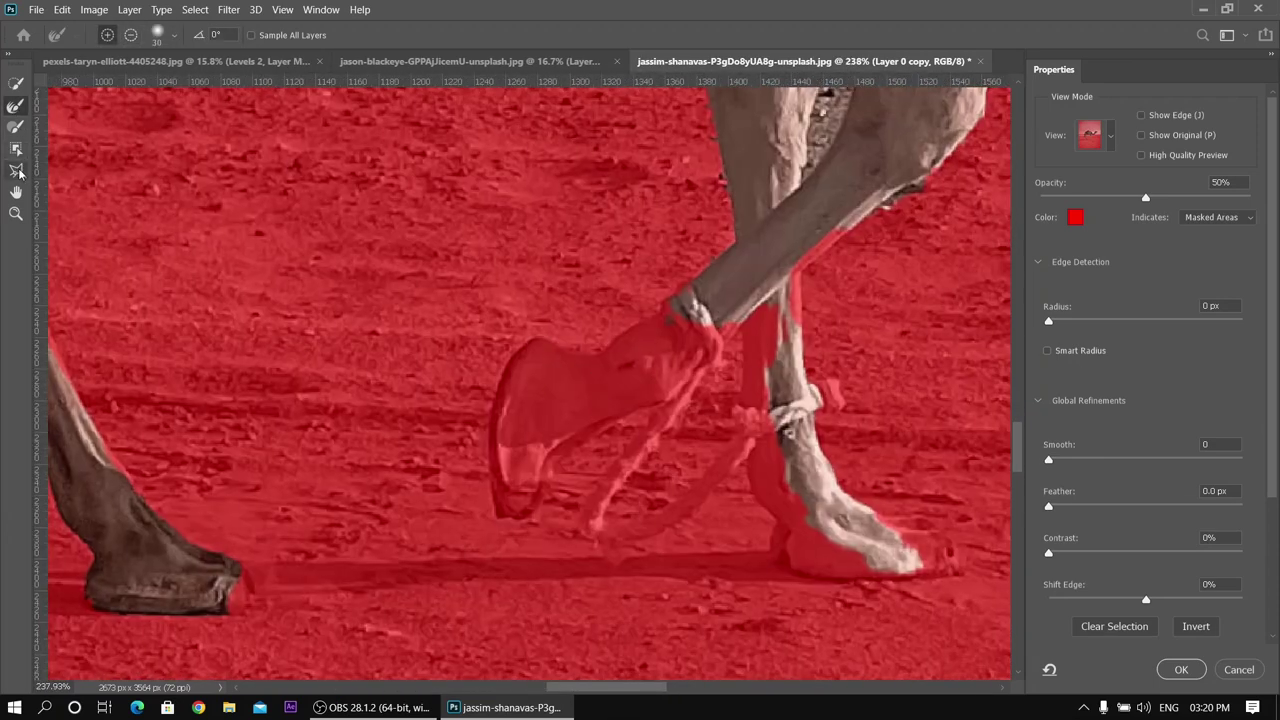
Step: Polygonal-lasso the missing front hoof and back leg into the camel selection
{"action": "key", "text": "l"}
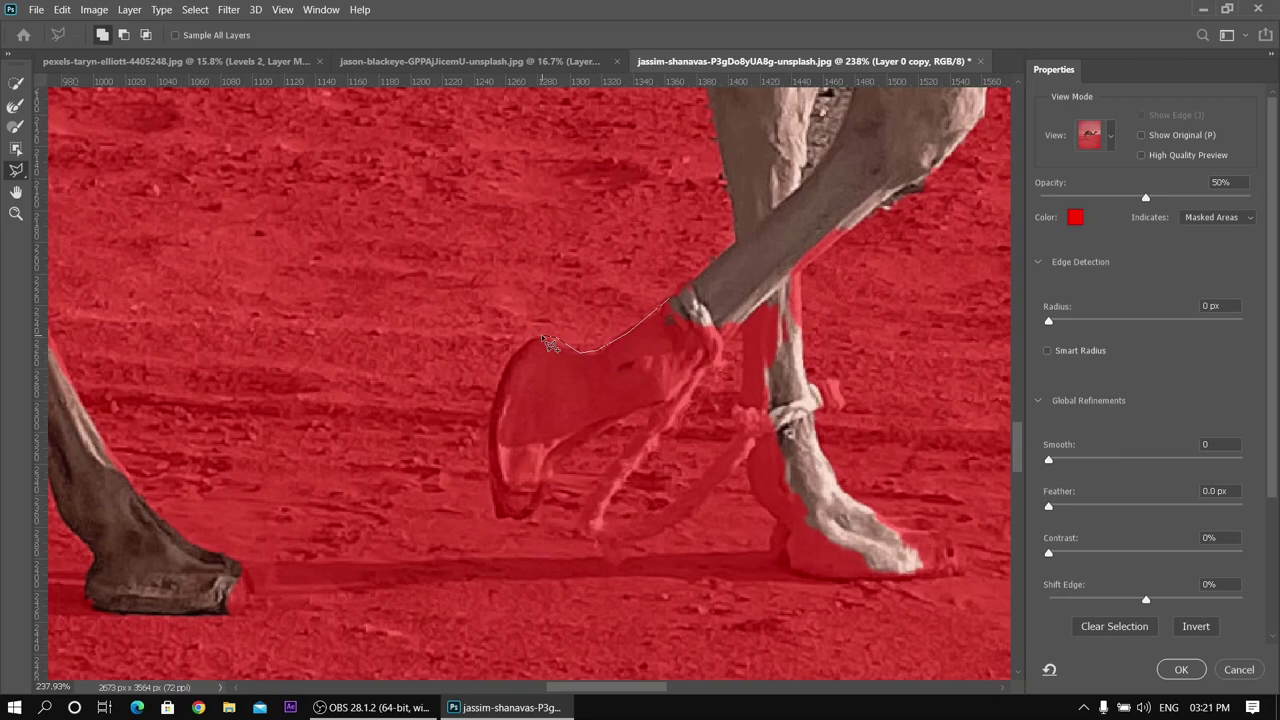
{"action": "left_click_drag", "start_coordinate": [562, 345], "coordinate": [487, 483]}
{"action": "left_click_drag", "start_coordinate": [678, 308], "coordinate": [680, 306]}
{"action": "scroll", "coordinate": [684, 290], "scroll_direction": "up", "scroll_amount": 2}
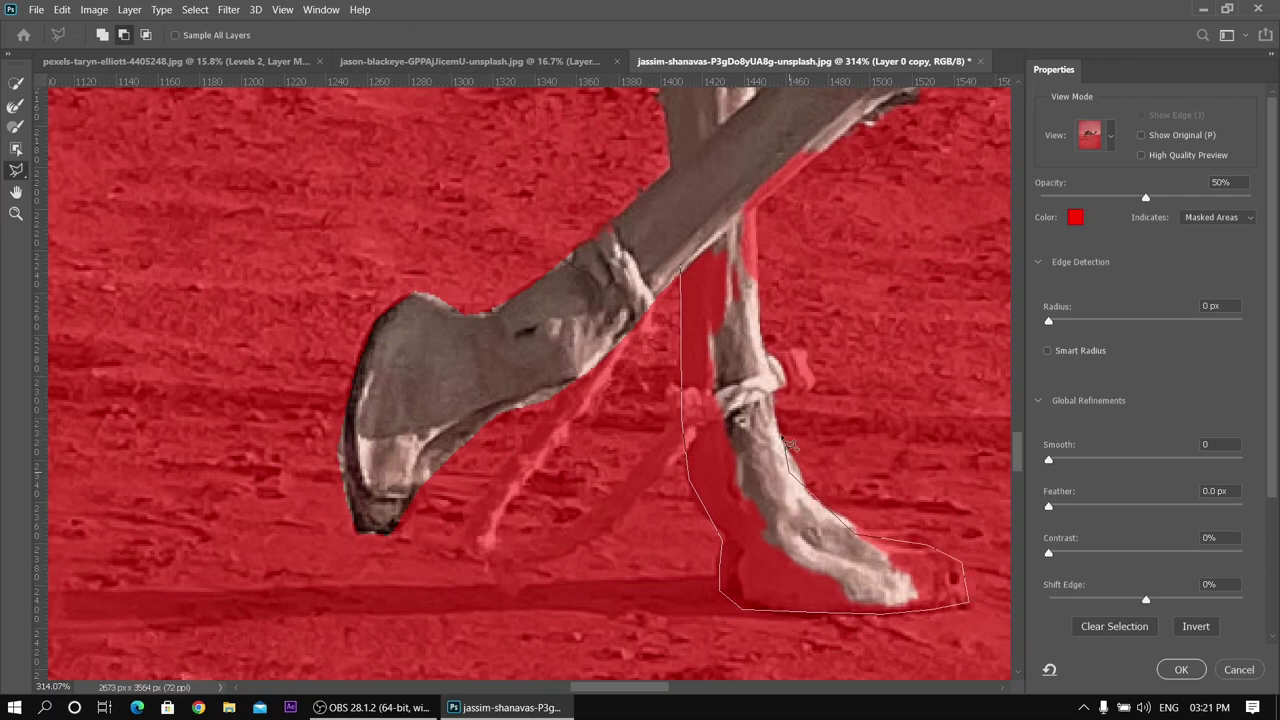
{"action": "left_click_drag", "start_coordinate": [825, 138], "coordinate": [683, 270]}
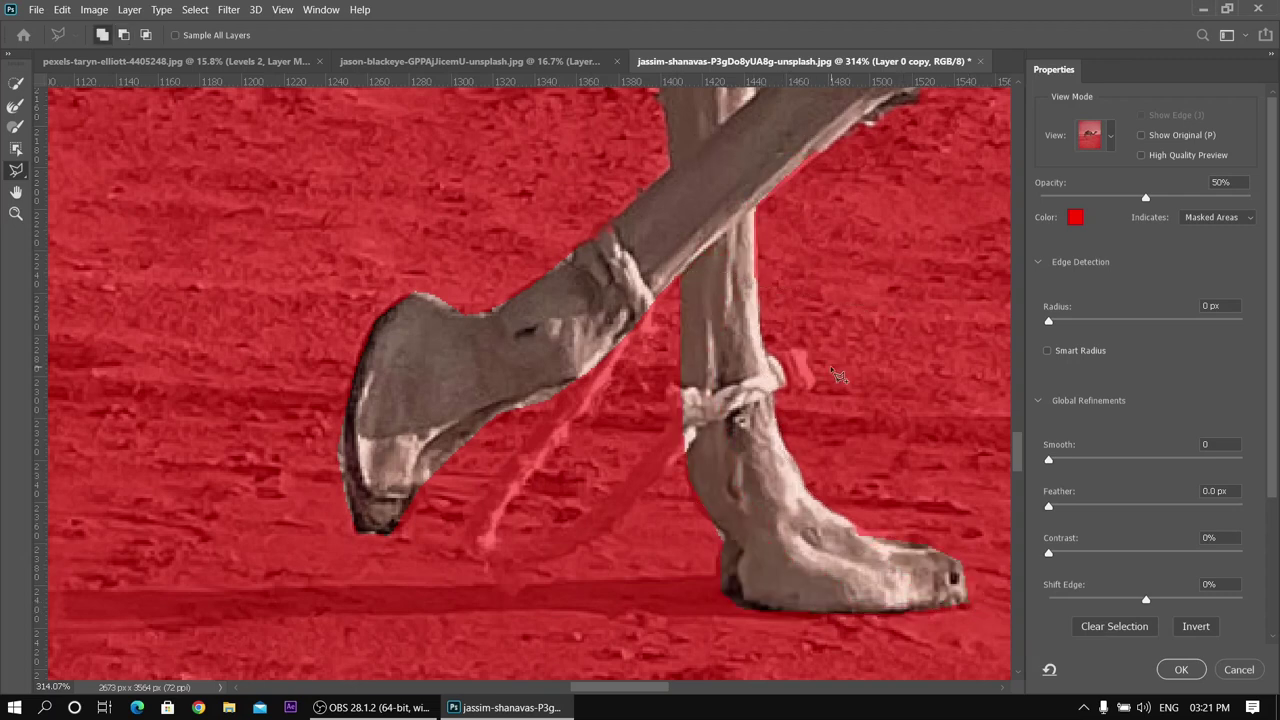
{"action": "scroll", "coordinate": [840, 358], "scroll_direction": "down", "scroll_amount": 10}
{"action": "key", "text": "ctrl+0"}
{"action": "scroll", "coordinate": [1189, 412], "scroll_direction": "down", "scroll_amount": 5}
Step: Output the refined camel to a new layer and paste it into the sunset image
{"action": "left_click", "coordinate": [1160, 594]}
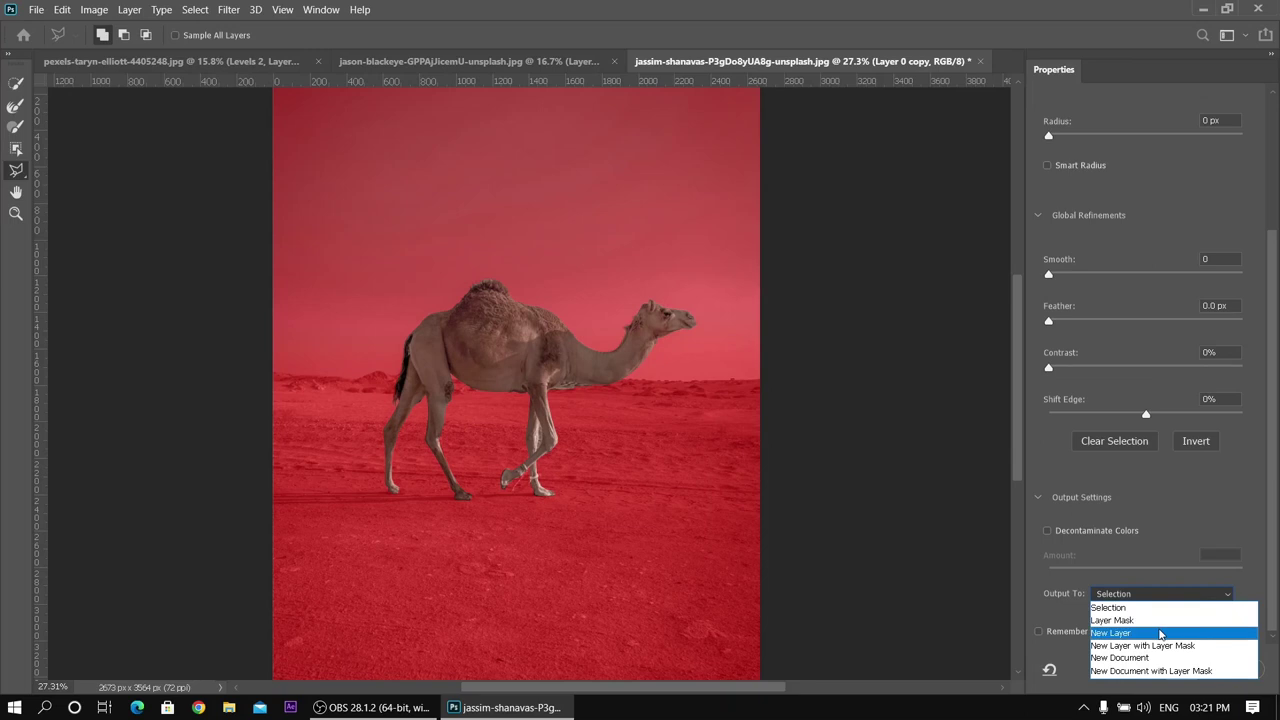
{"action": "left_click", "coordinate": [1160, 633]}
{"action": "left_click", "coordinate": [1180, 669]}
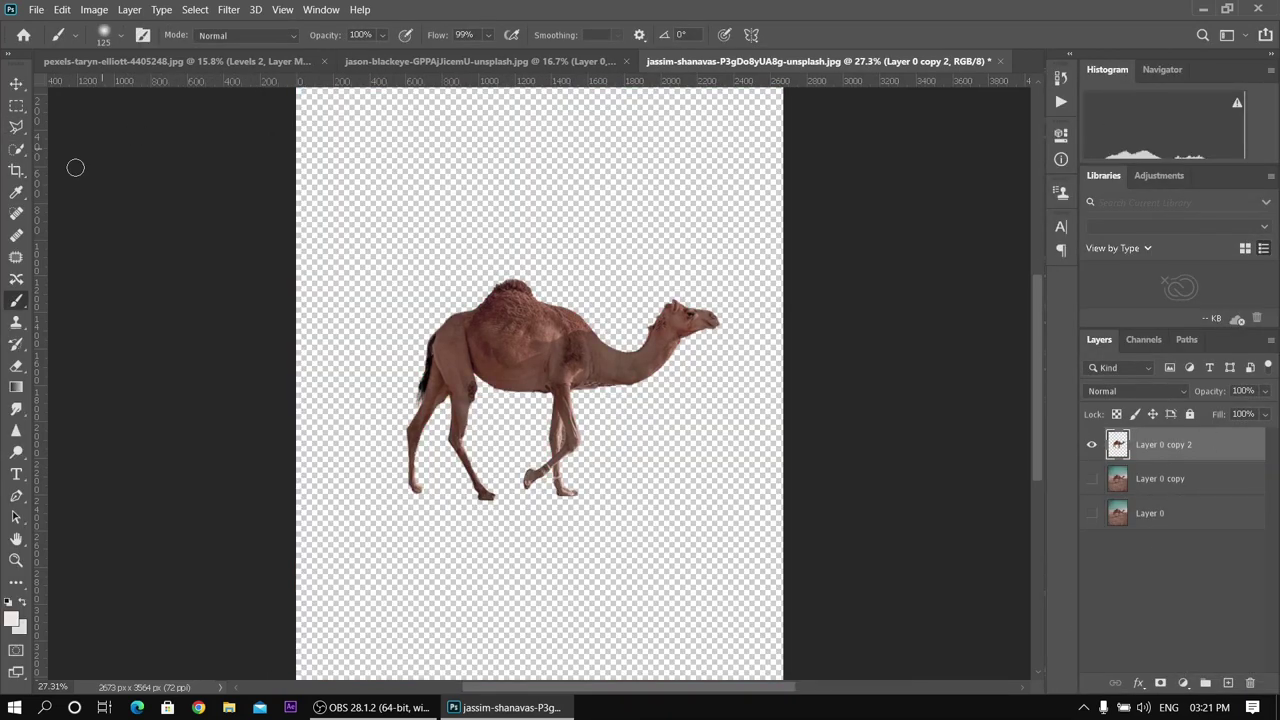
{"action": "key", "text": "ctrl+Tab"}
{"action": "key", "text": "ctrl+v"}
Step: Enlarge the pasted camel slightly and move it down in front of the sun
{"action": "key", "text": "ctrl+t"}
{"action": "left_click_drag", "start_coordinate": [641, 305], "coordinate": [690, 255]}
{"action": "left_click_drag", "start_coordinate": [489, 381], "coordinate": [534, 376]}
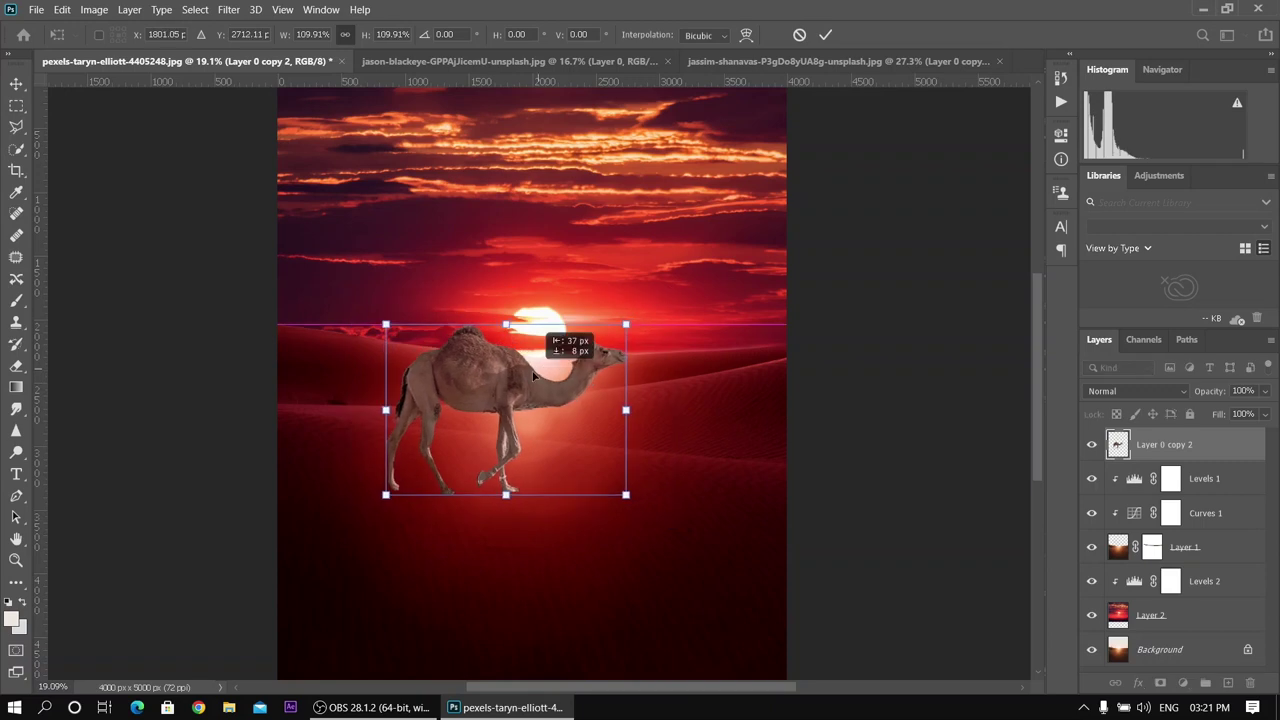
{"action": "left_click", "coordinate": [825, 34]}
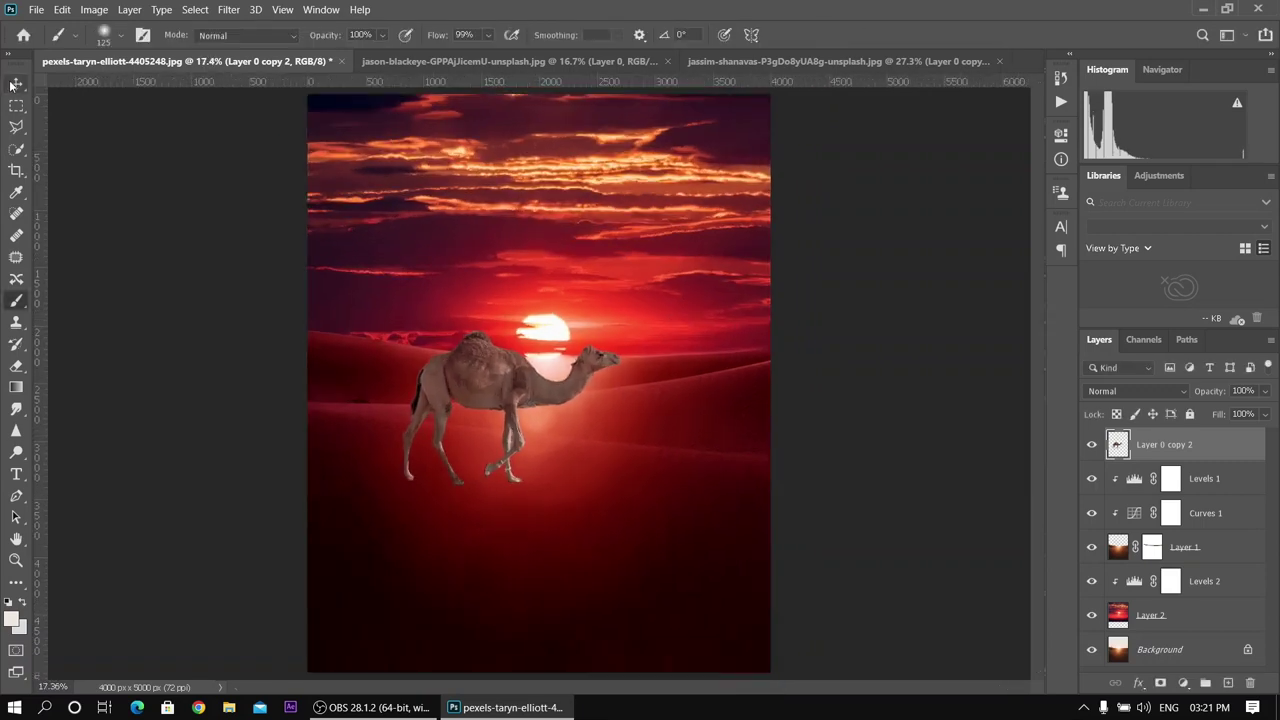
{"action": "left_click", "coordinate": [15, 84]}
Step: Add a Curves adjustment above the camel and select its Red channel
{"action": "left_click", "coordinate": [1183, 682]}
{"action": "left_click", "coordinate": [1175, 462]}
{"action": "left_click", "coordinate": [938, 205]}
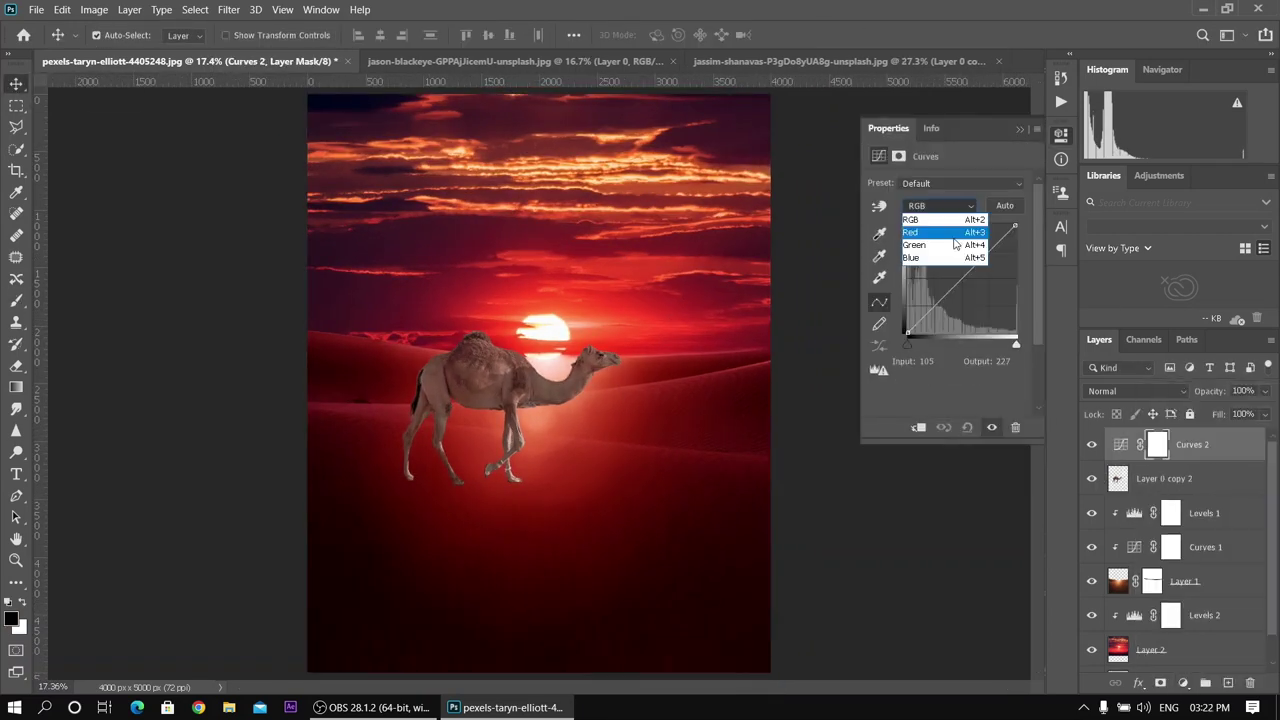
{"action": "left_click", "coordinate": [953, 234]}
{"action": "left_click", "coordinate": [1143, 340]}
{"action": "left_click", "coordinate": [1089, 432]}
{"action": "left_click", "coordinate": [1089, 463]}
{"action": "left_click", "coordinate": [938, 205]}
{"action": "left_click", "coordinate": [953, 234]}
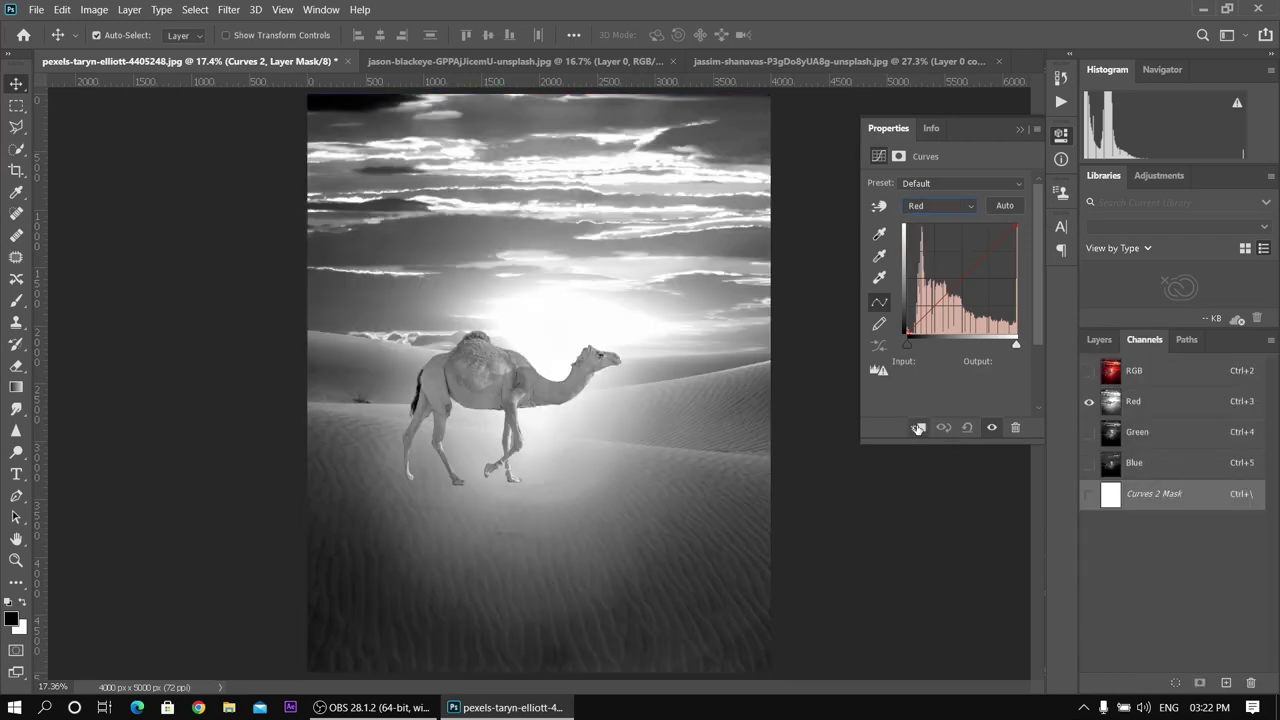
{"action": "left_click", "coordinate": [938, 205]}
{"action": "left_click", "coordinate": [953, 234]}
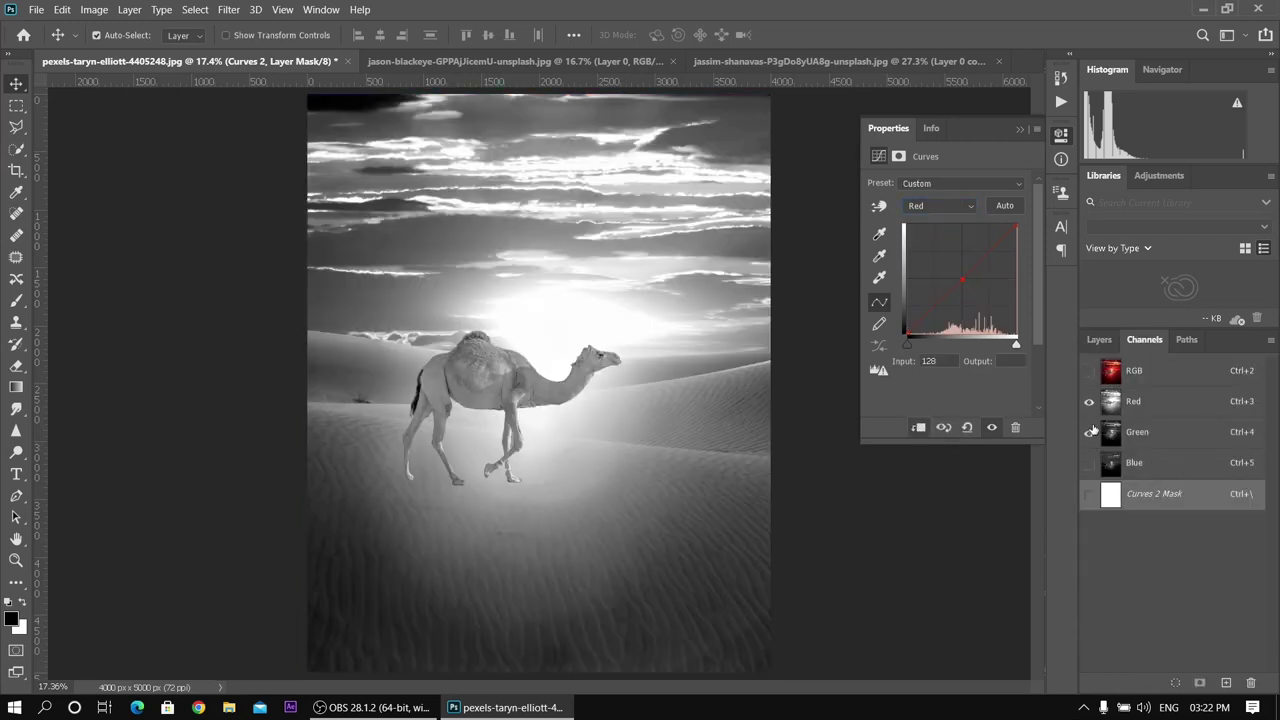
Step: Pull the Green curve down to darken the camel, then restore all channels
{"action": "left_click", "coordinate": [1089, 432]}
{"action": "left_click", "coordinate": [1089, 401]}
{"action": "left_click", "coordinate": [938, 205]}
{"action": "left_click", "coordinate": [953, 248]}
{"action": "left_click_drag", "start_coordinate": [969, 271], "coordinate": [971, 290]}
{"action": "left_click", "coordinate": [1089, 463]}
{"action": "left_click", "coordinate": [1089, 432]}
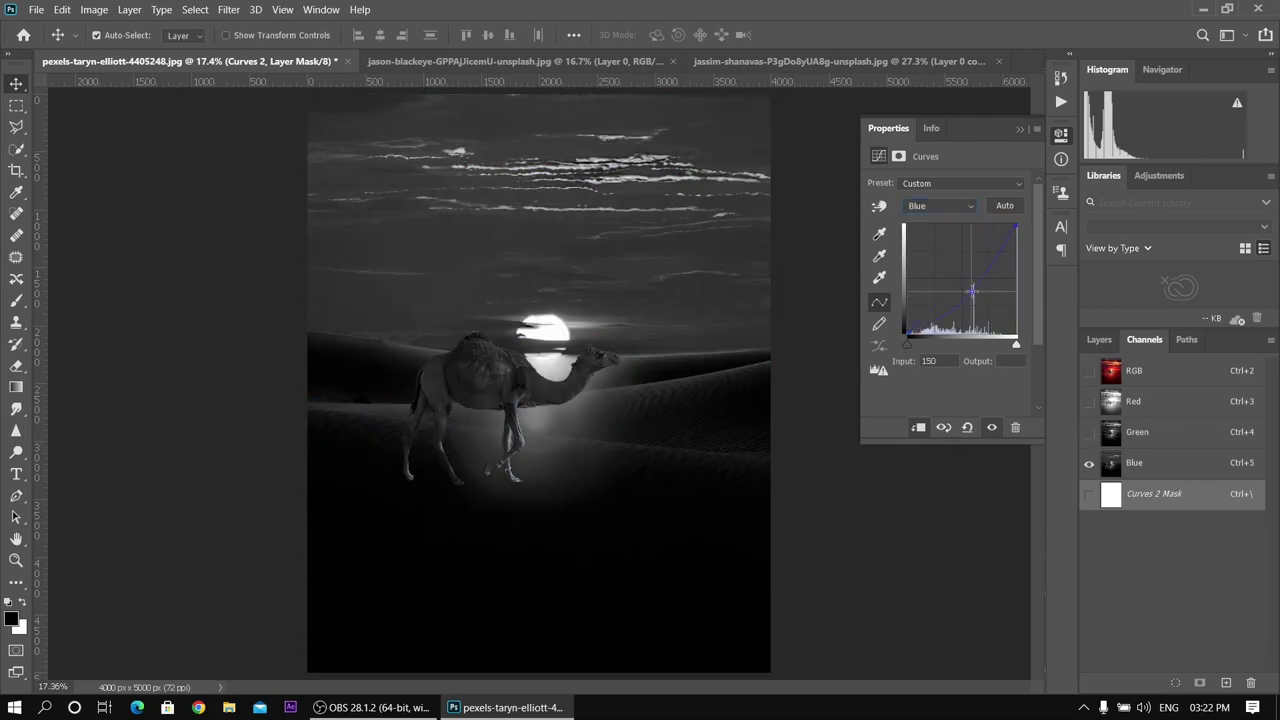
{"action": "left_click", "coordinate": [1089, 371]}
{"action": "left_click", "coordinate": [1099, 339]}
Step: Add a clipped Levels with black input 86, then merge camel and adjustments into one layer
{"action": "left_click", "coordinate": [1183, 682]}
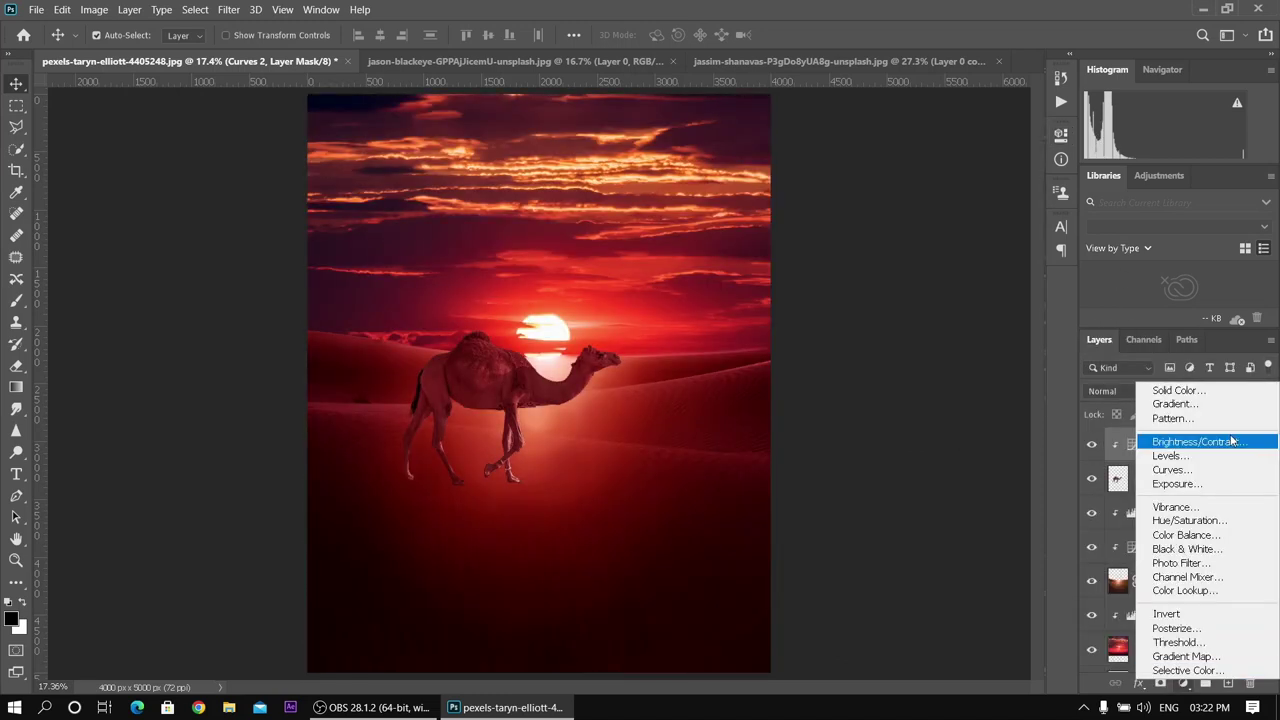
{"action": "left_click", "coordinate": [1170, 456]}
{"action": "left_click", "coordinate": [915, 427]}
{"action": "left_click_drag", "start_coordinate": [895, 304], "coordinate": [941, 304]}
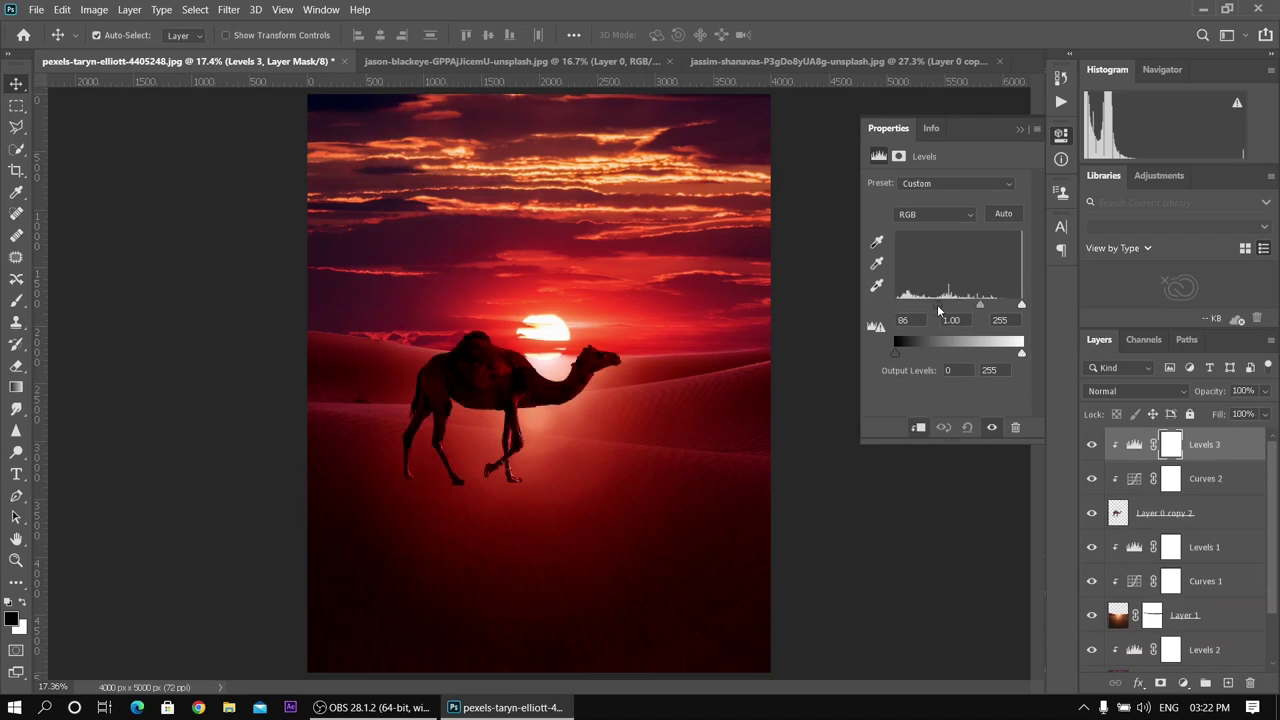
{"action": "left_click", "coordinate": [1021, 133]}
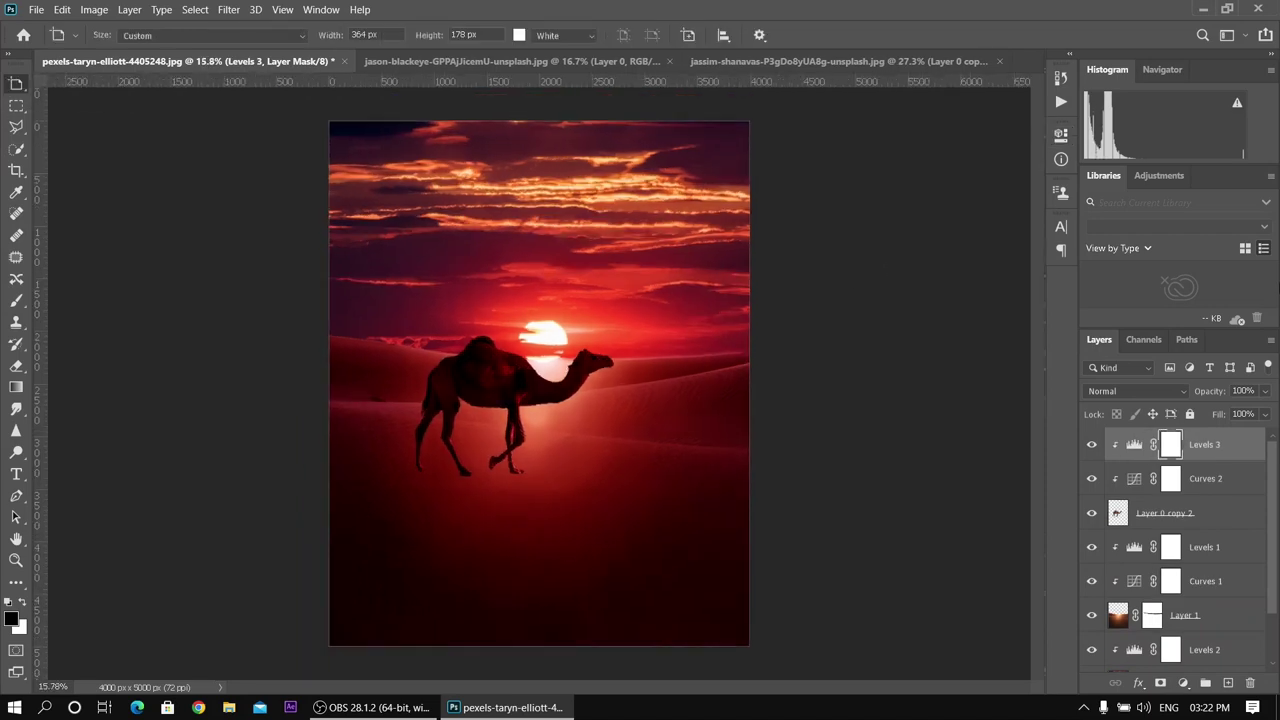
{"action": "left_click", "coordinate": [1188, 512], "text": "shift"}
{"action": "key", "text": "ctrl+e"}
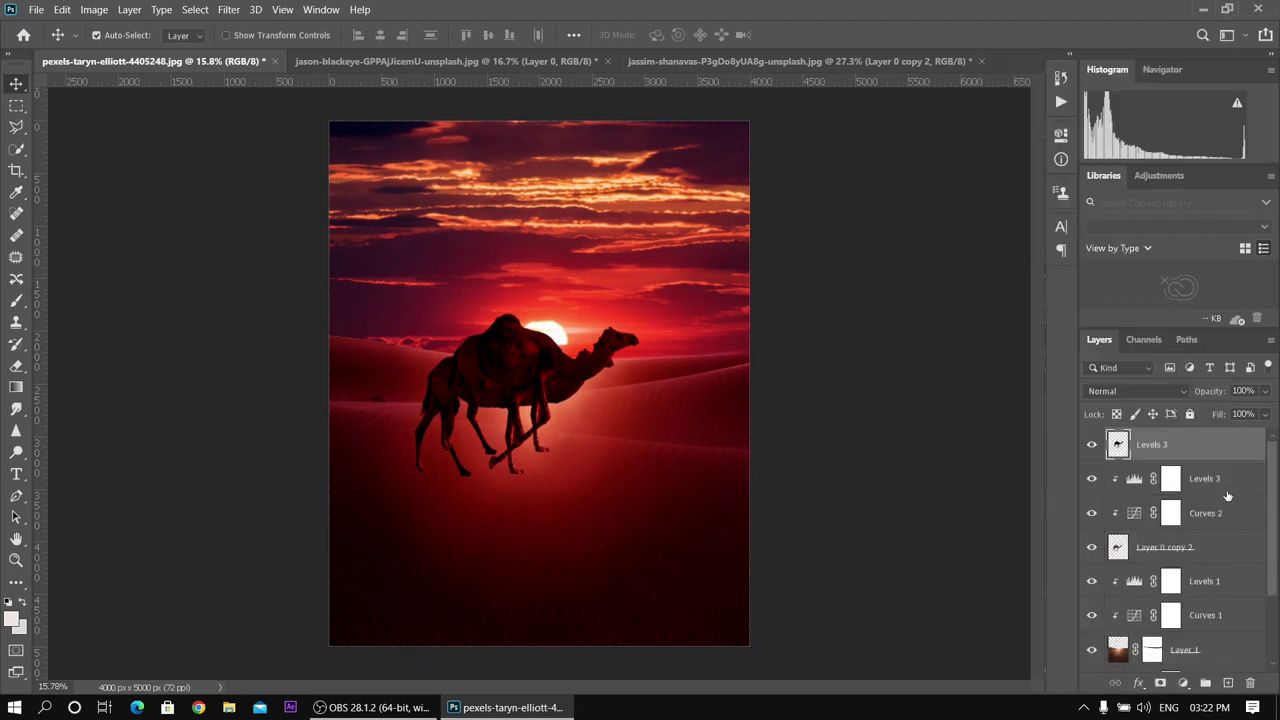
Step: Flip the merged camel vertically and move it below the feet
{"action": "left_click", "coordinate": [62, 9]}
{"action": "left_click", "coordinate": [380, 626]}
{"action": "left_click_drag", "start_coordinate": [443, 335], "coordinate": [480, 562]}
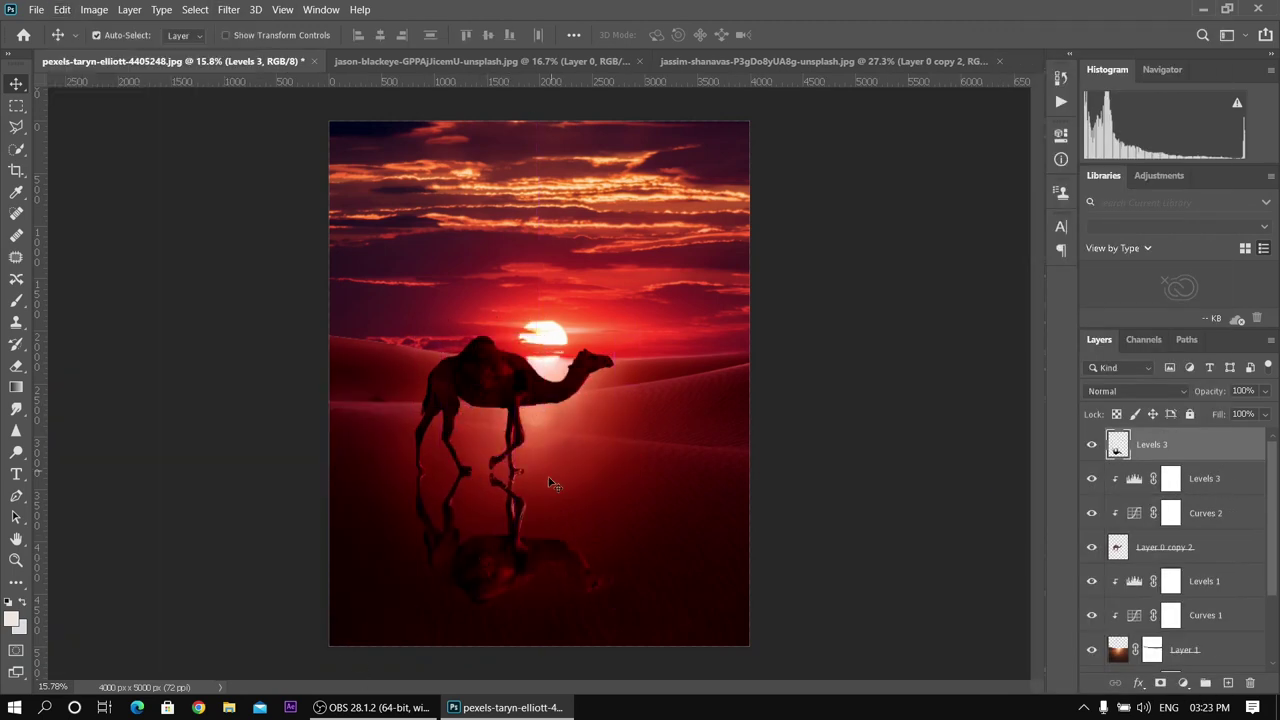
Step: Warp the reflection, curving its top edge and raising its bottom corners
{"action": "left_click", "coordinate": [62, 9]}
{"action": "left_click", "coordinate": [400, 479]}
{"action": "left_click_drag", "start_coordinate": [481, 477], "coordinate": [507, 480]}
{"action": "left_click_drag", "start_coordinate": [413, 468], "coordinate": [412, 471]}
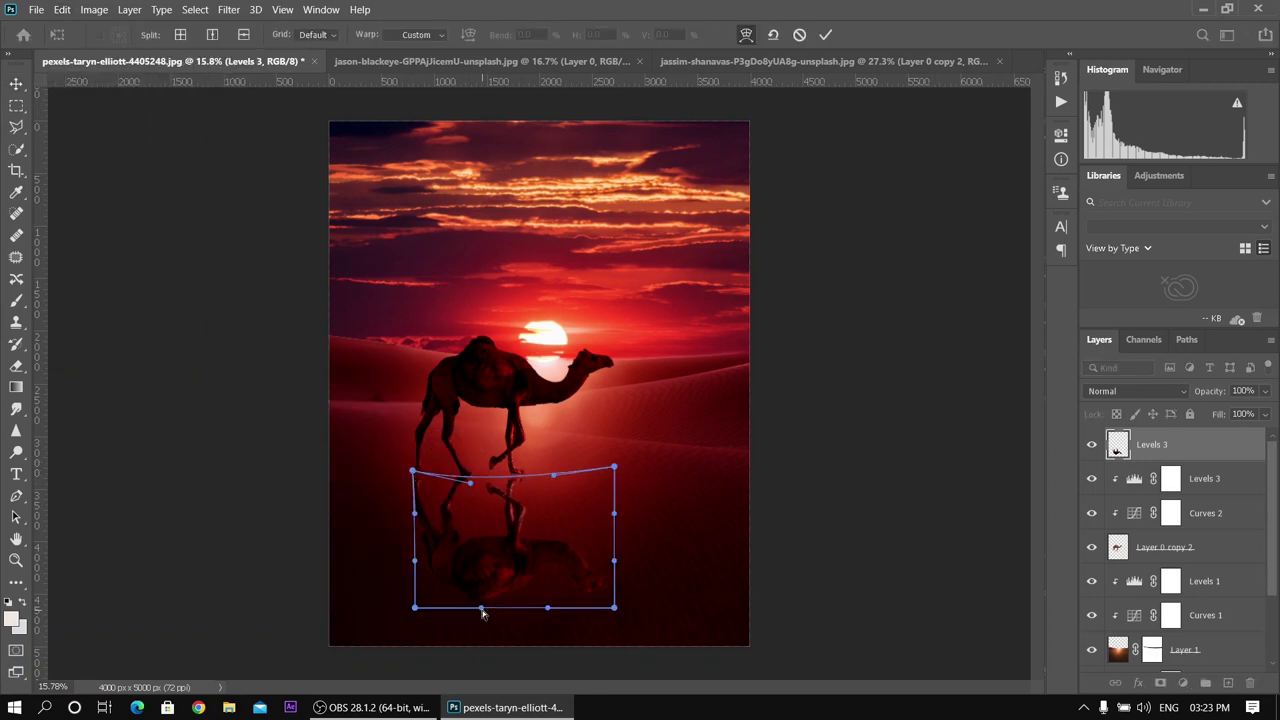
{"action": "left_click_drag", "start_coordinate": [614, 607], "coordinate": [613, 600]}
{"action": "left_click_drag", "start_coordinate": [414, 607], "coordinate": [410, 592]}
{"action": "key", "text": "ctrl+z"}
{"action": "key", "text": "ctrl+z"}
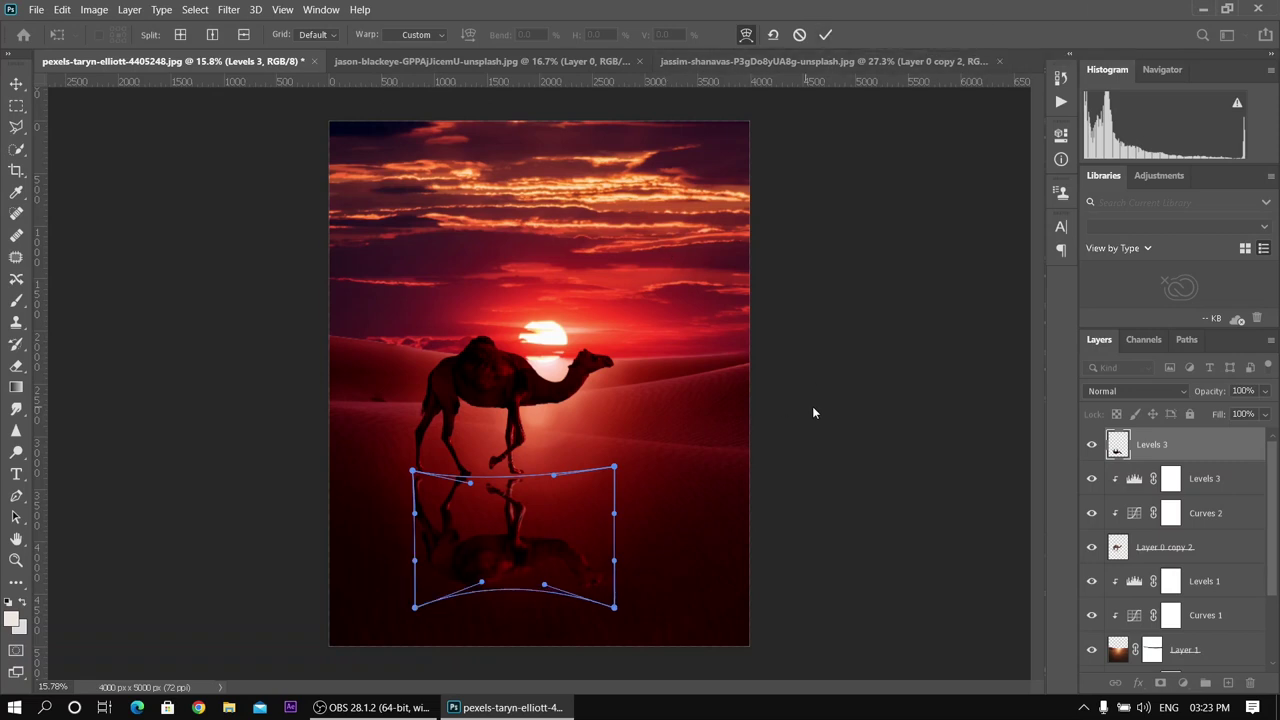
{"action": "left_click_drag", "start_coordinate": [614, 607], "coordinate": [611, 590]}
{"action": "left_click_drag", "start_coordinate": [413, 611], "coordinate": [411, 590]}
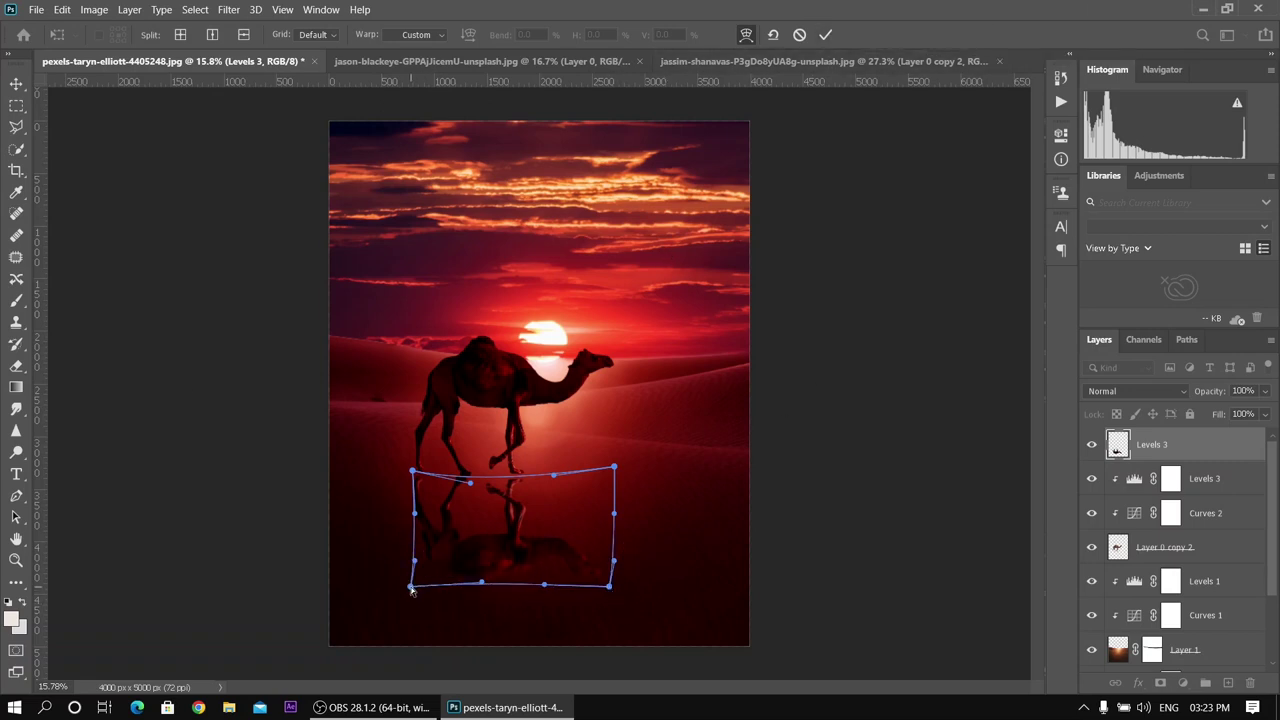
{"action": "left_click", "coordinate": [825, 34]}
{"action": "left_click", "coordinate": [230, 9]}
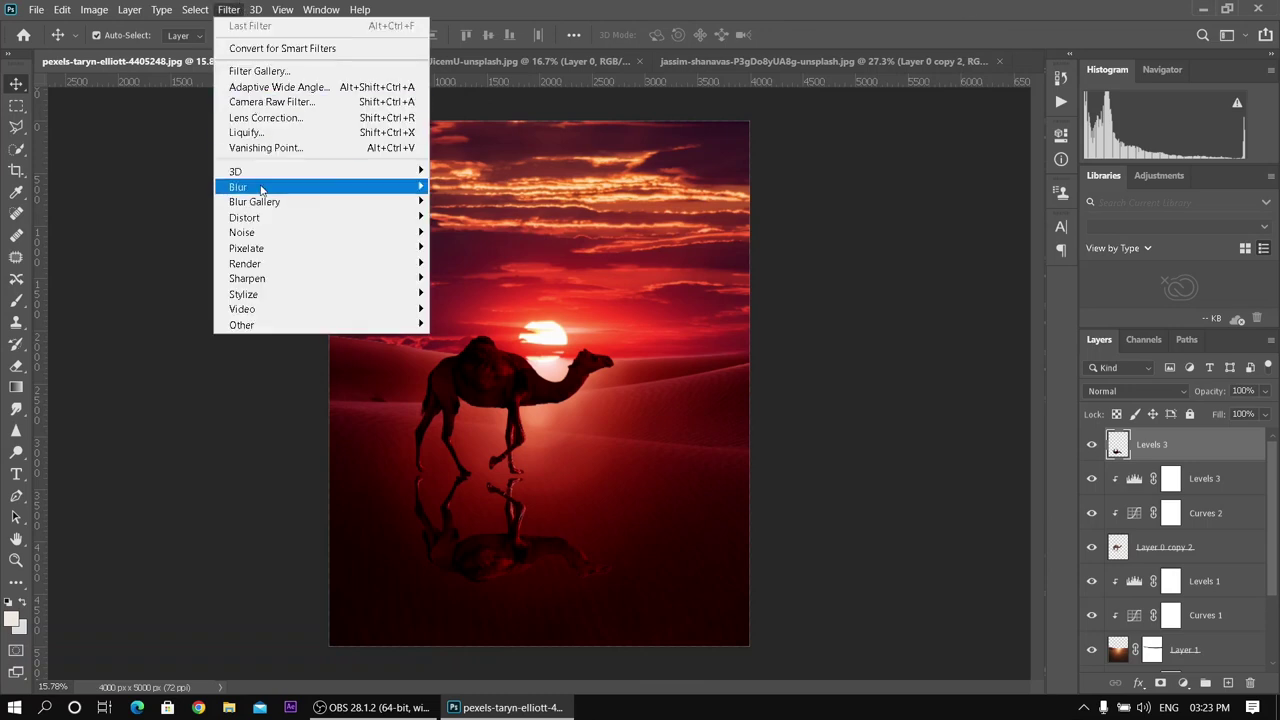
Step: Gaussian-blur the reflection, add a Levels with black point 82, and select the Levels 3 layer
{"action": "left_click", "coordinate": [482, 247]}
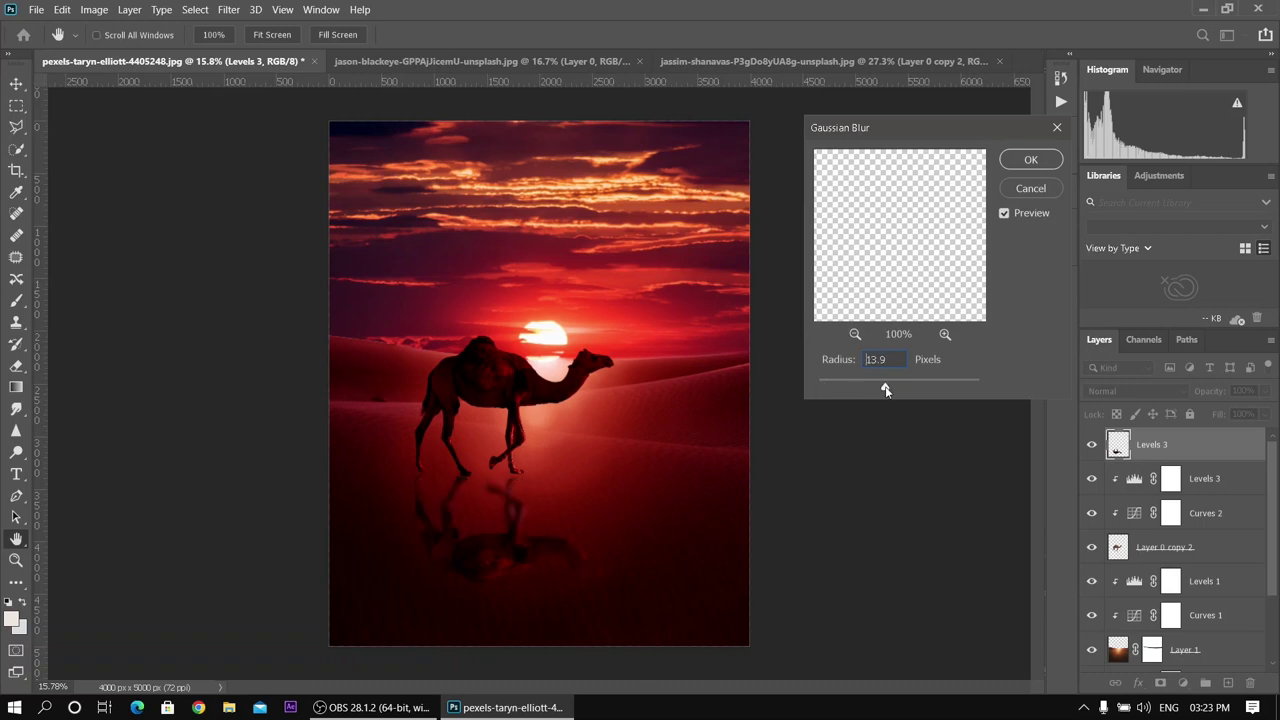
{"action": "left_click", "coordinate": [1010, 162]}
{"action": "left_click", "coordinate": [1183, 683]}
{"action": "left_click", "coordinate": [1160, 460]}
{"action": "left_click_drag", "start_coordinate": [896, 304], "coordinate": [937, 313]}
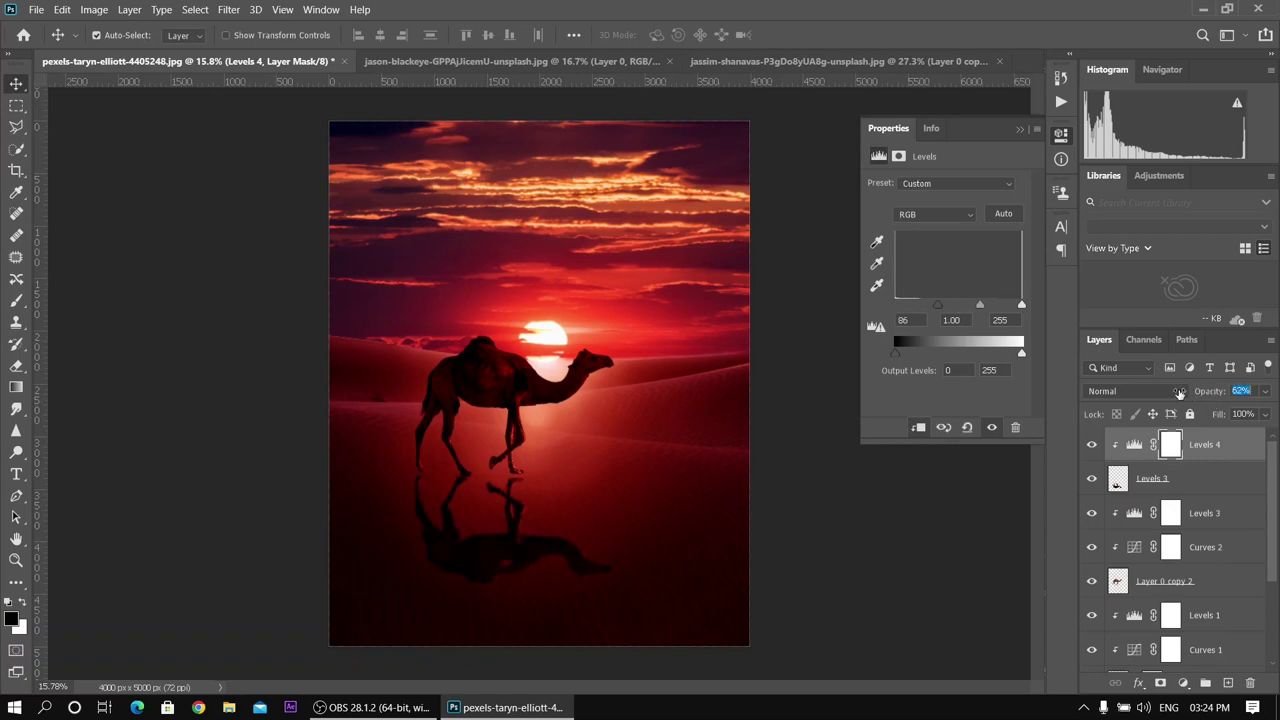
{"action": "key", "text": "alt+bracketleft"}
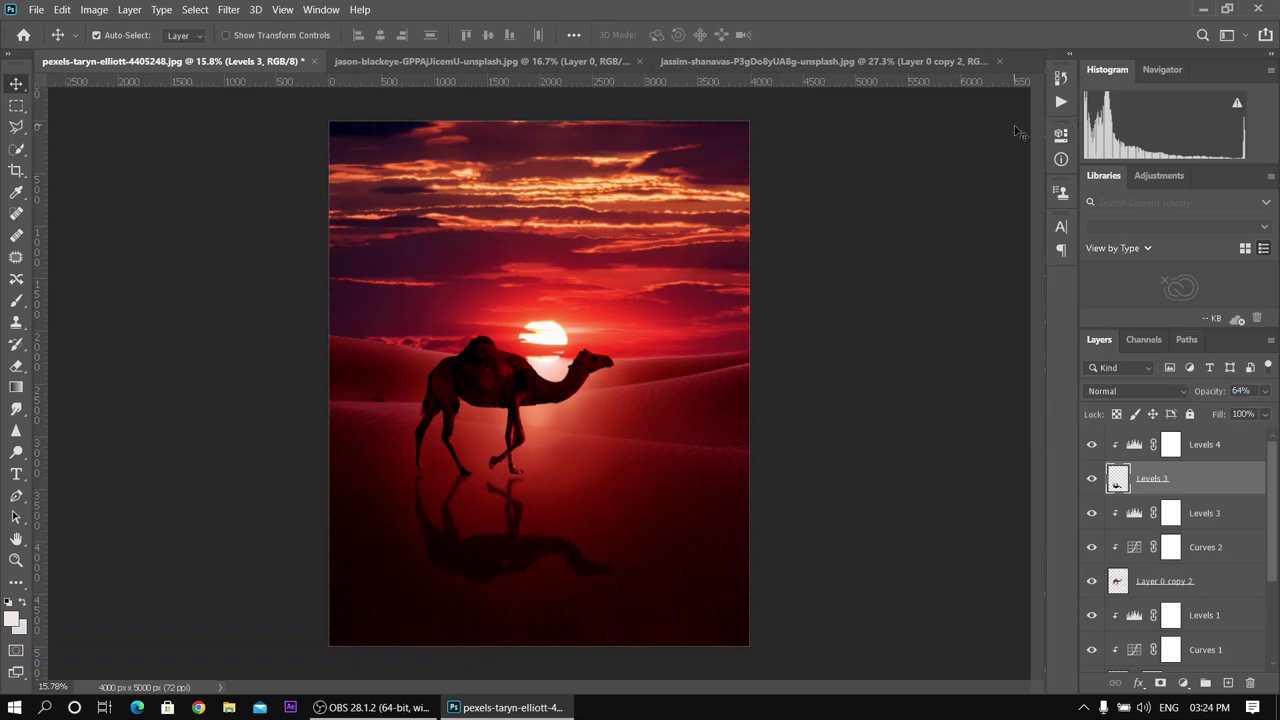
Step: Select Layer 0 copy 2 through Levels 3 and move them down 49 px
{"action": "scroll", "coordinate": [423, 314], "scroll_direction": "up", "scroll_amount": 5}
{"action": "left_click", "coordinate": [1165, 590]}
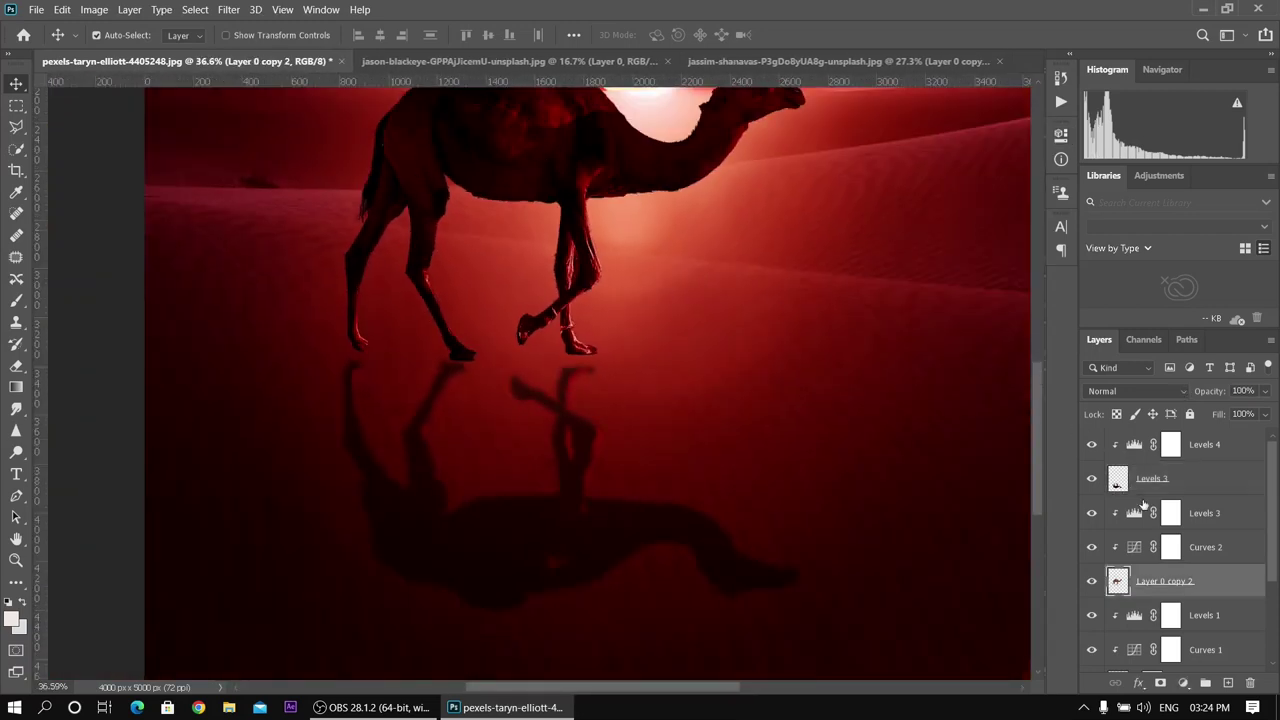
{"action": "left_click", "coordinate": [1165, 513], "text": "shift"}
{"action": "left_click_drag", "start_coordinate": [555, 152], "coordinate": [555, 170]}
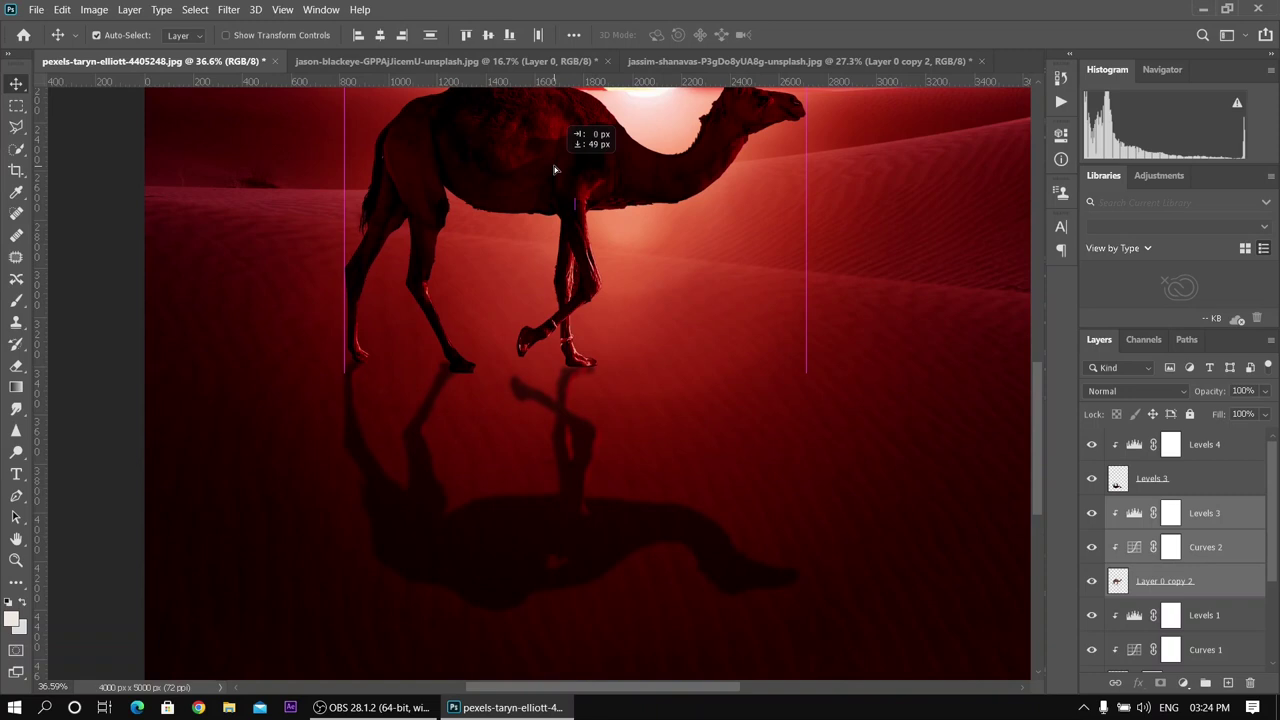
Step: Add a layer mask to Layer 0 copy 2 and brush the camel's feet into the ground
{"action": "scroll", "coordinate": [900, 386], "scroll_direction": "down", "scroll_amount": 5}
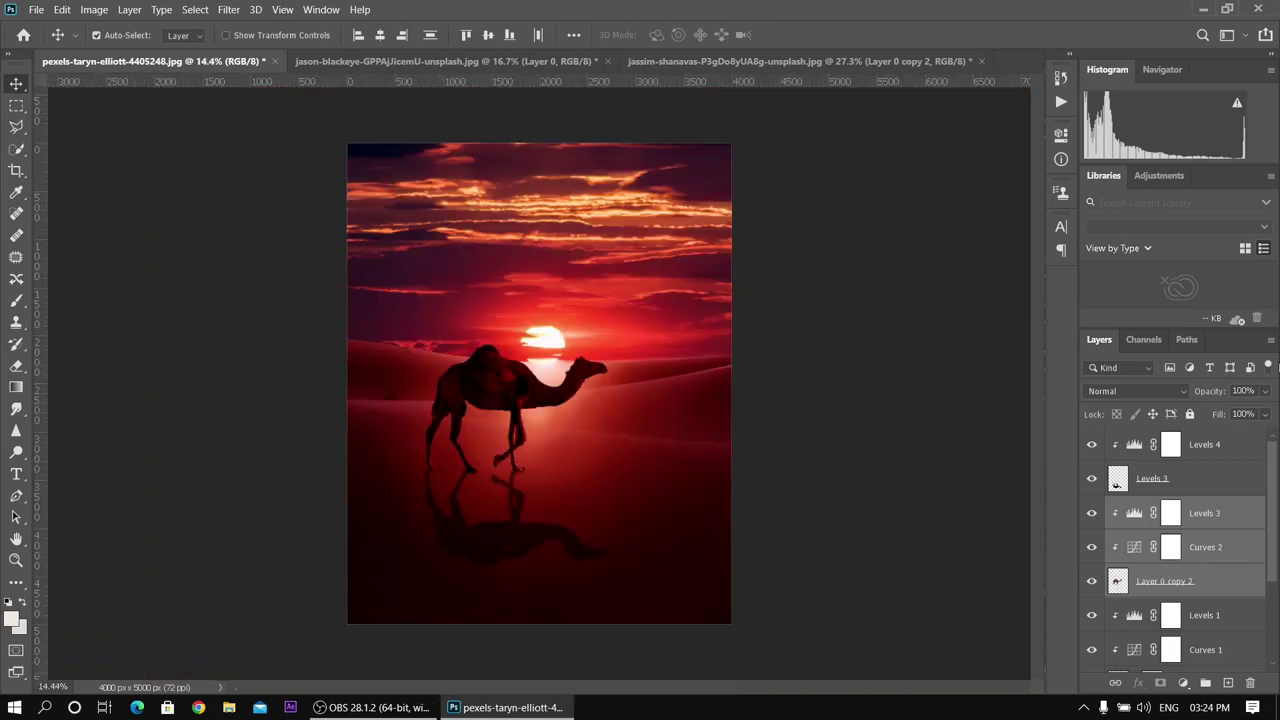
{"action": "left_click", "coordinate": [1165, 581]}
{"action": "left_click", "coordinate": [1160, 682]}
{"action": "scroll", "coordinate": [427, 395], "scroll_direction": "up", "scroll_amount": 8}
{"action": "key", "text": "b"}
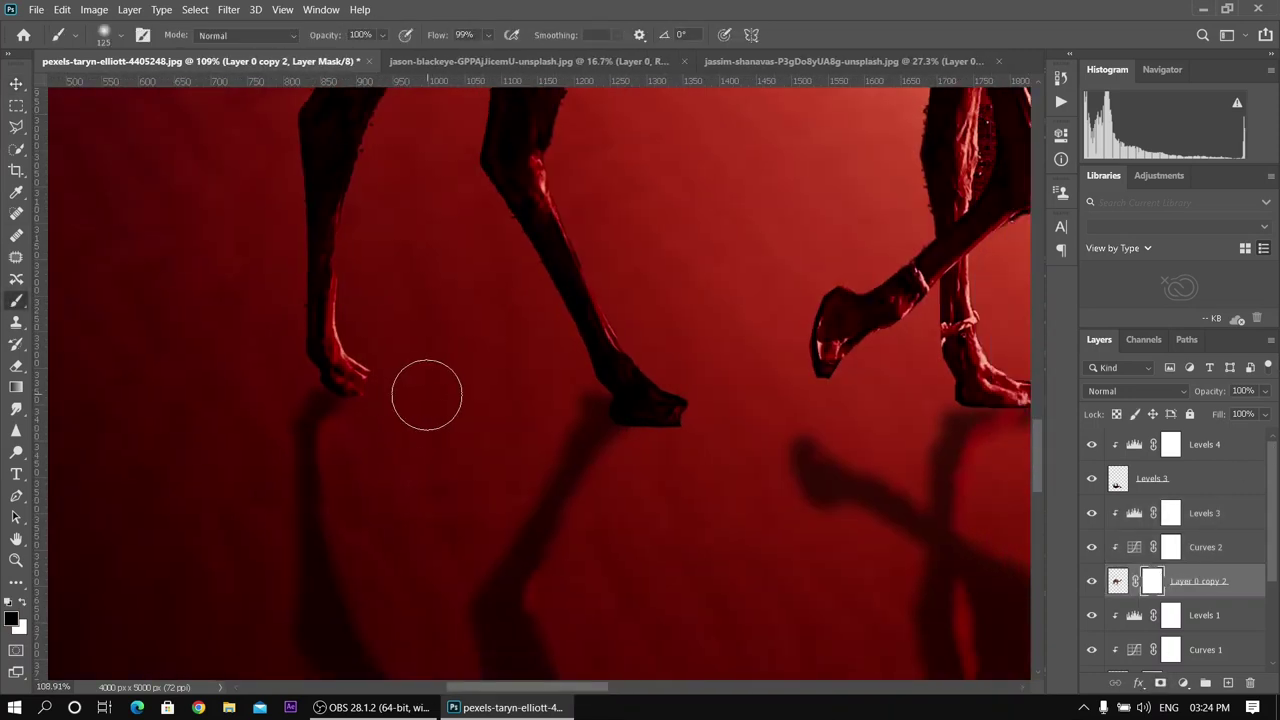
{"action": "scroll", "coordinate": [639, 446], "scroll_direction": "right", "scroll_amount": 5}
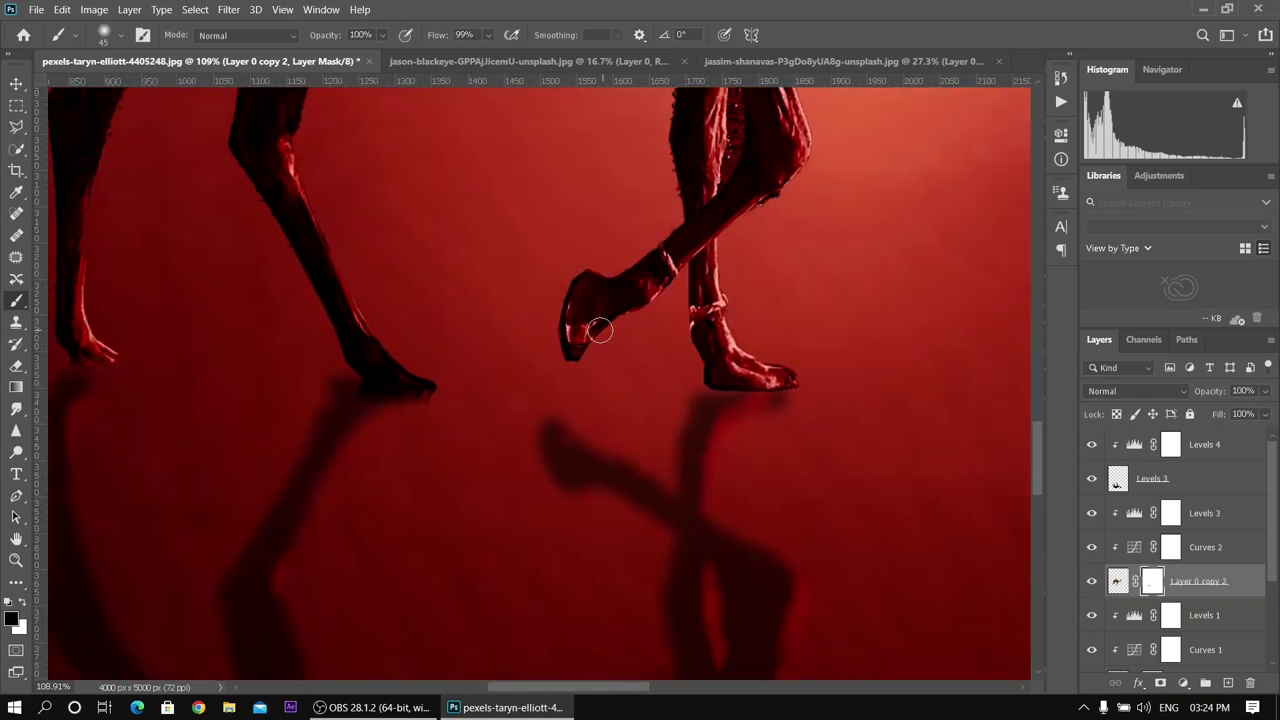
{"action": "scroll", "coordinate": [846, 391], "scroll_direction": "down", "scroll_amount": 8}
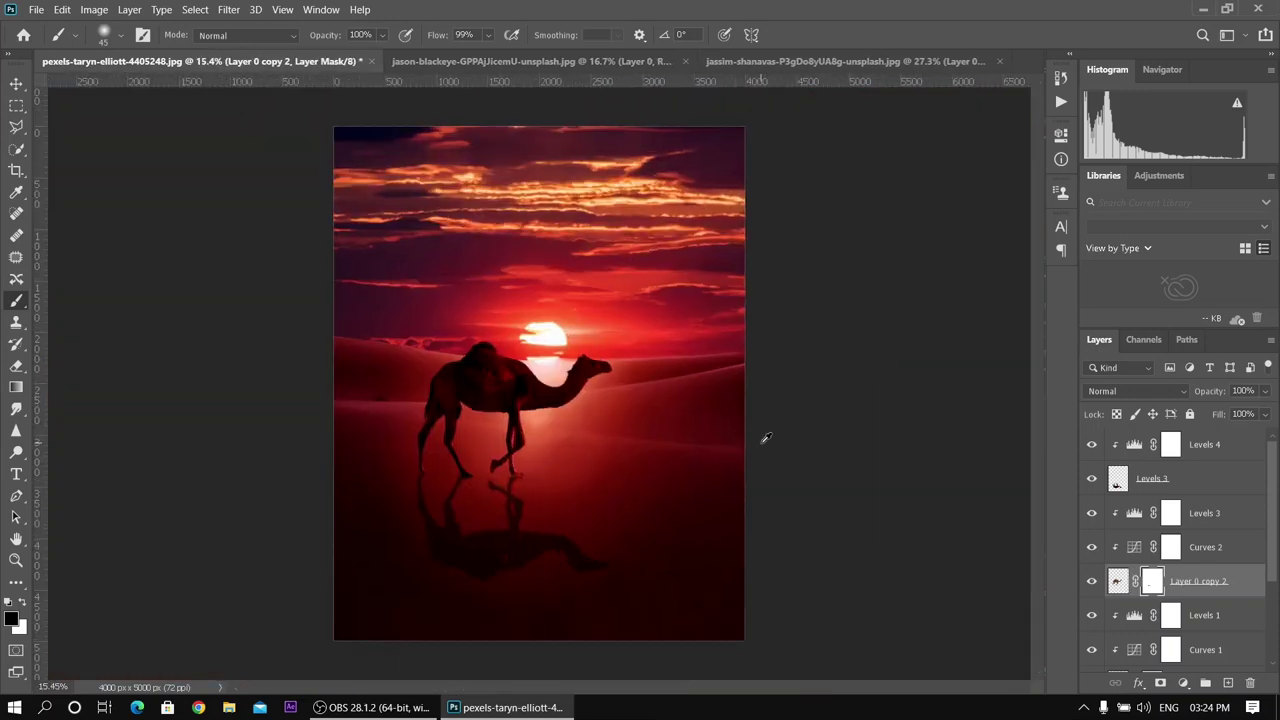
Step: Raise the Levels 3 black input to 117 to darken the image
{"action": "key", "text": "v"}
{"action": "double_click", "coordinate": [1134, 515]}
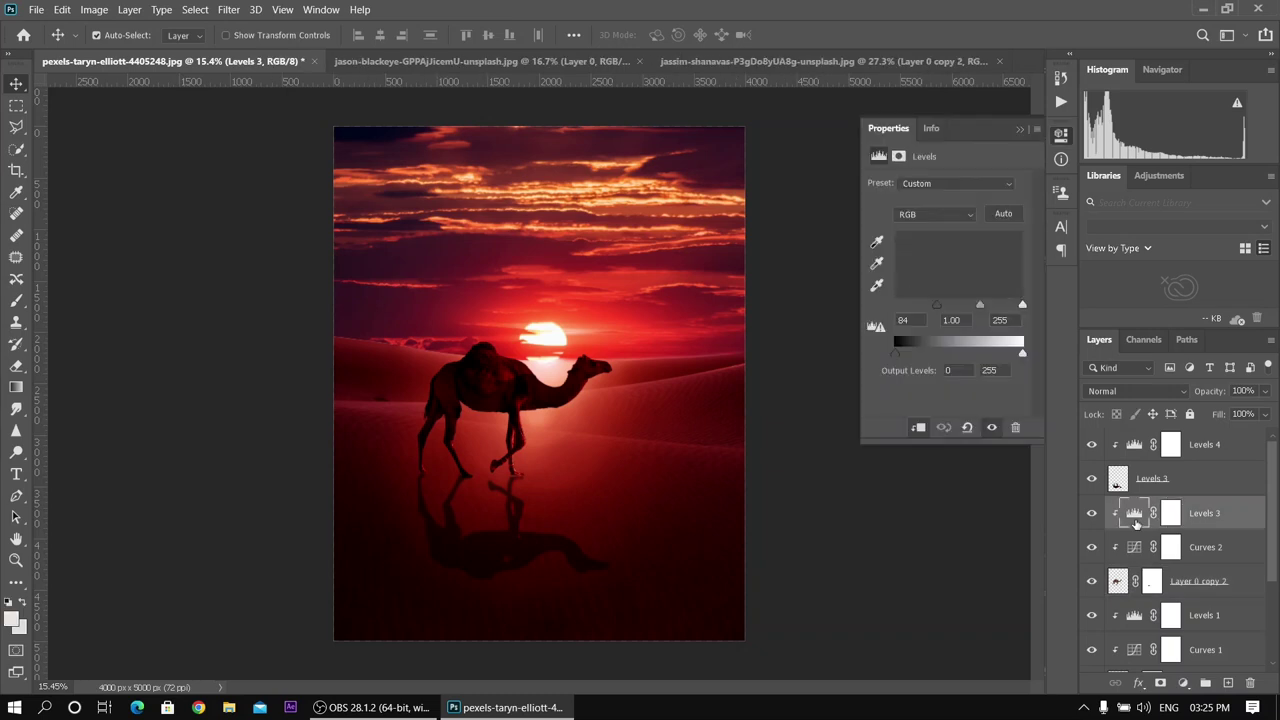
{"action": "left_click_drag", "start_coordinate": [922, 314], "coordinate": [954, 310]}
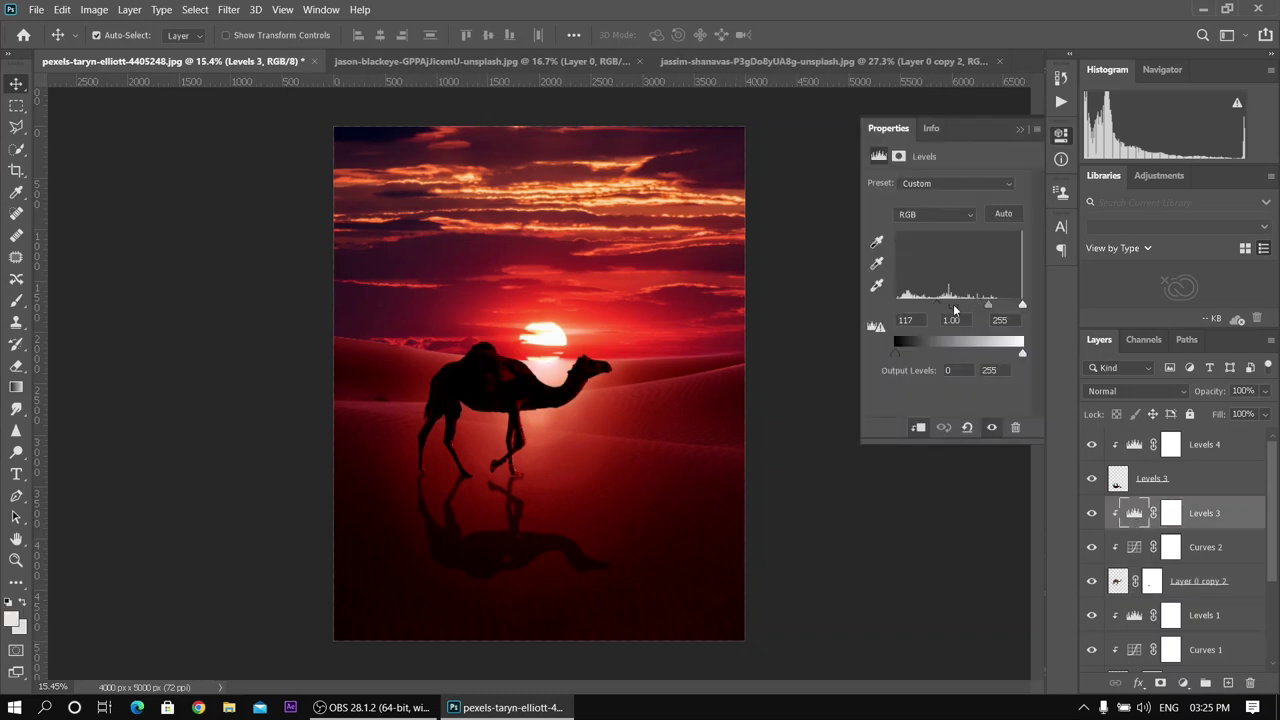
Step: With Levels 1 selected, open the fog_overlay image
{"action": "left_click", "coordinate": [1021, 131]}
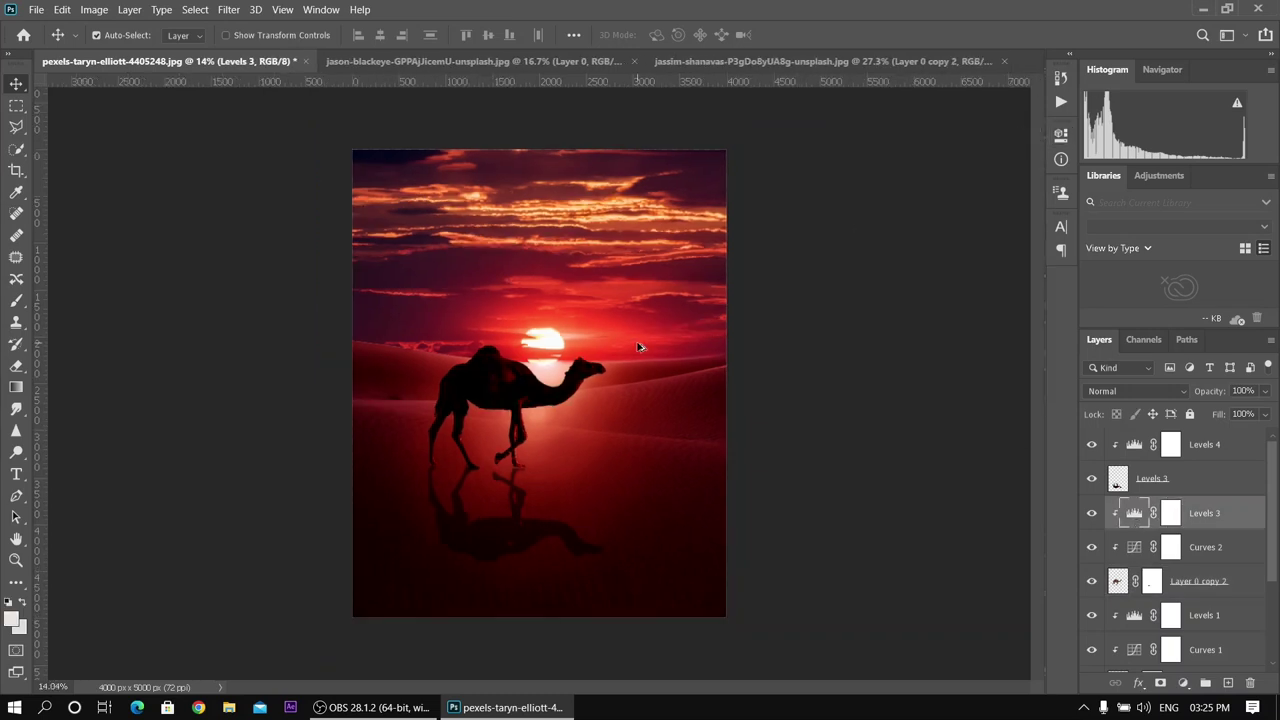
{"action": "left_click", "coordinate": [1170, 615]}
{"action": "left_click", "coordinate": [35, 9]}
{"action": "left_click", "coordinate": [40, 50]}
{"action": "left_click", "coordinate": [287, 130]}
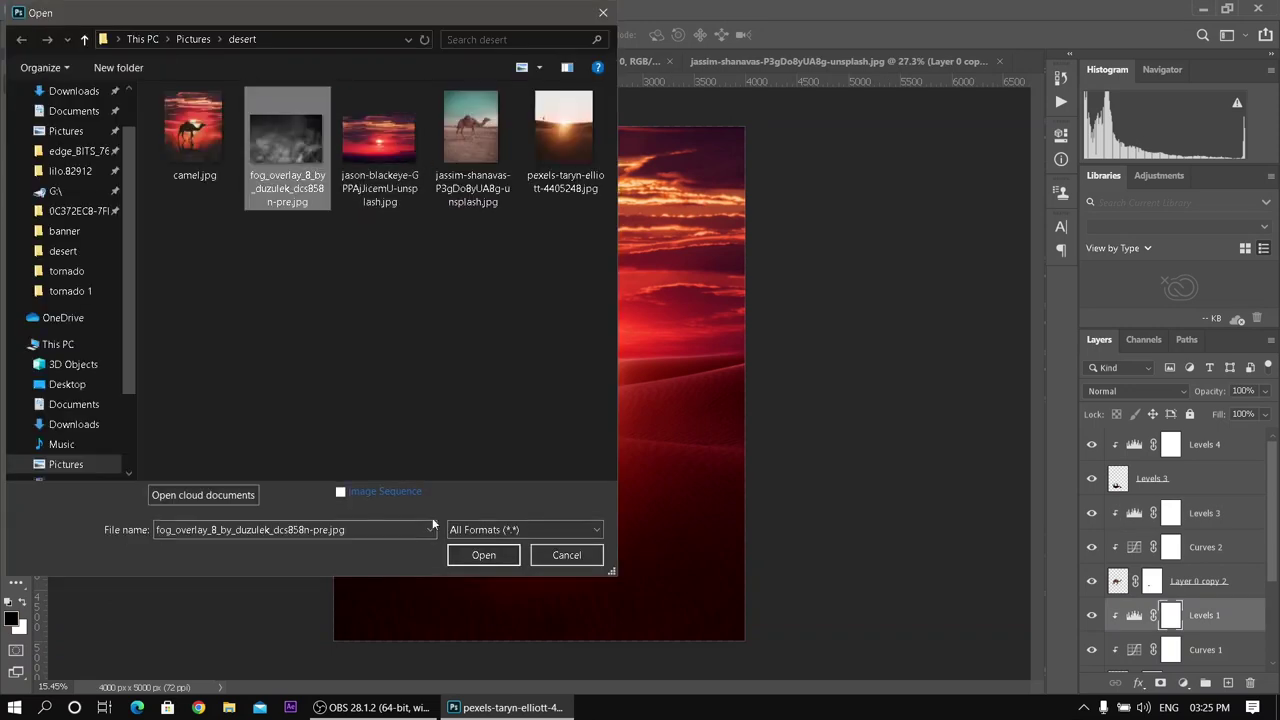
{"action": "left_click", "coordinate": [483, 555]}
Step: Paste the fog as a layer stretched over the canvas, in Color Dodge at 94% opacity
{"action": "left_click", "coordinate": [85, 63]}
{"action": "key", "text": "ctrl+v"}
{"action": "key", "text": "ctrl+t"}
{"action": "left_click_drag", "start_coordinate": [595, 345], "coordinate": [935, 131]}
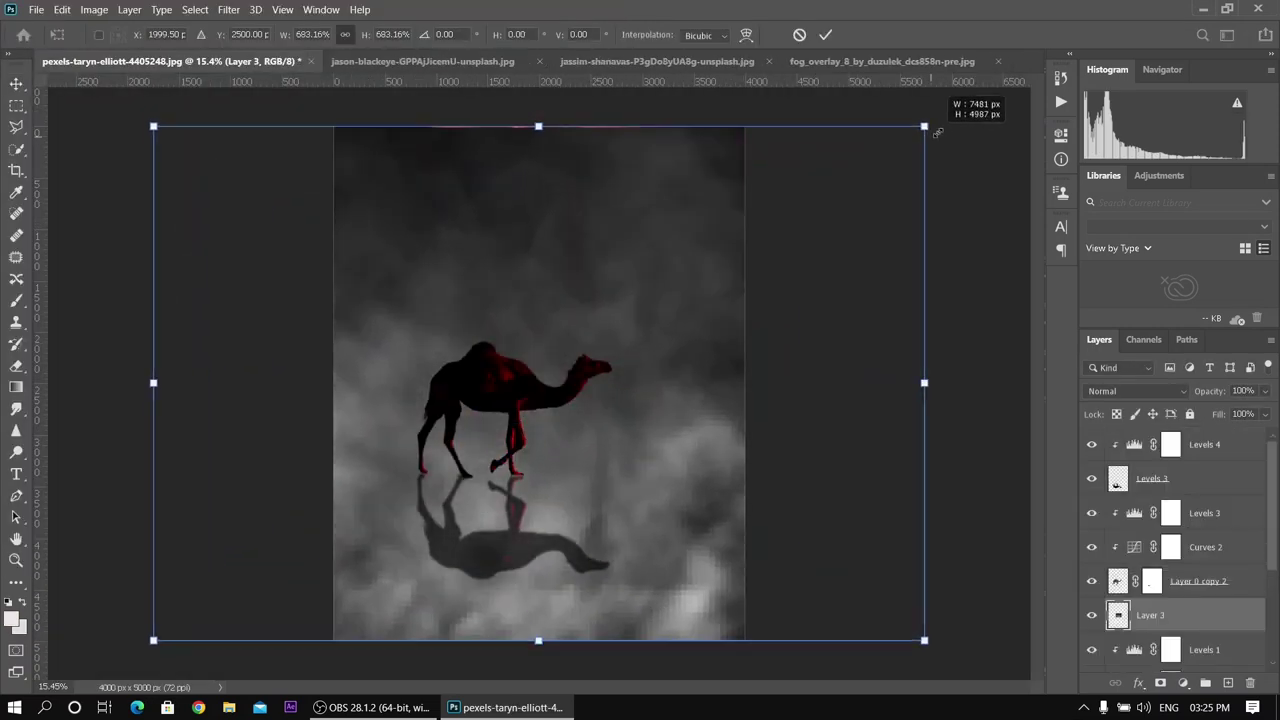
{"action": "left_click", "coordinate": [825, 34]}
{"action": "left_click", "coordinate": [1135, 391]}
{"action": "left_click", "coordinate": [1136, 423]}
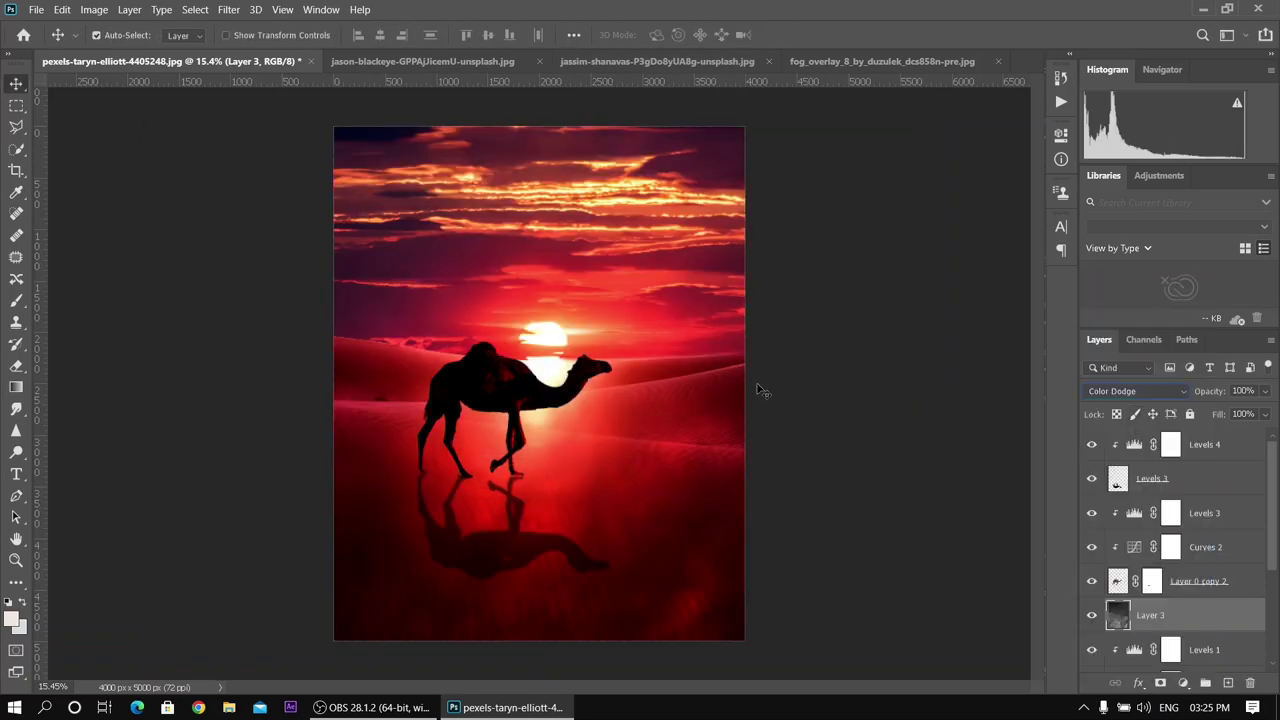
{"action": "left_click_drag", "start_coordinate": [1230, 395], "coordinate": [1227, 396]}
Step: Paste the fog again as Layer 4 above Levels 4, scaled over the canvas in Color Dodge
{"action": "left_click", "coordinate": [1233, 448]}
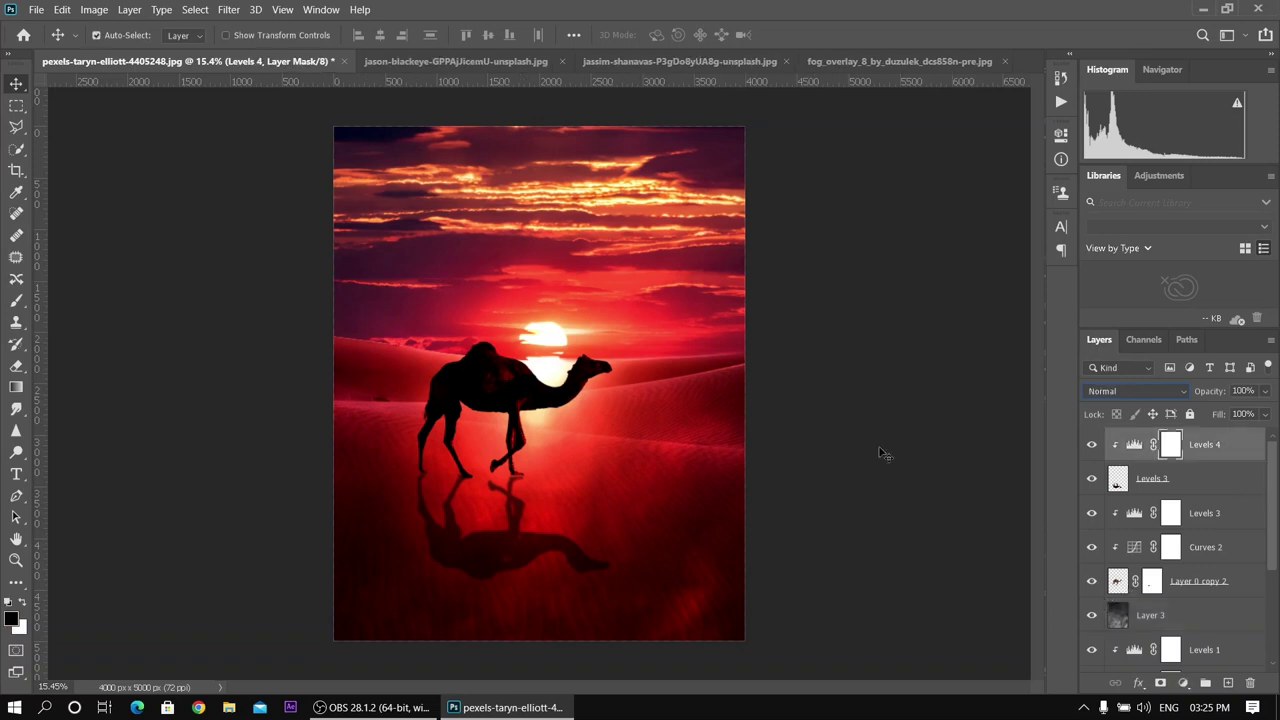
{"action": "key", "text": "ctrl+v"}
{"action": "key", "text": "ctrl+t"}
{"action": "left_click_drag", "start_coordinate": [606, 344], "coordinate": [991, 56]}
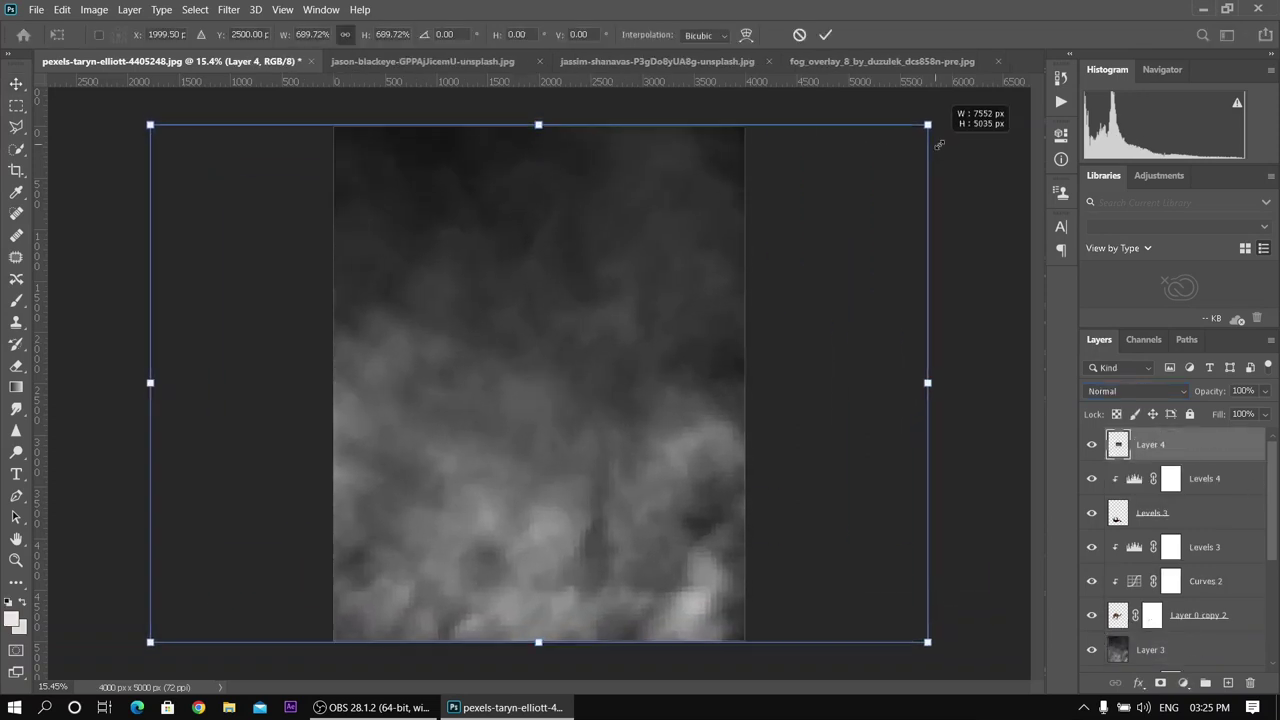
{"action": "key", "text": "Return"}
{"action": "left_click", "coordinate": [1137, 391]}
{"action": "left_click", "coordinate": [1120, 420]}
Step: Mask Layer 4's fog over the sky and camel with a 2100 brush, and set 10% opacity
{"action": "key", "text": "b"}
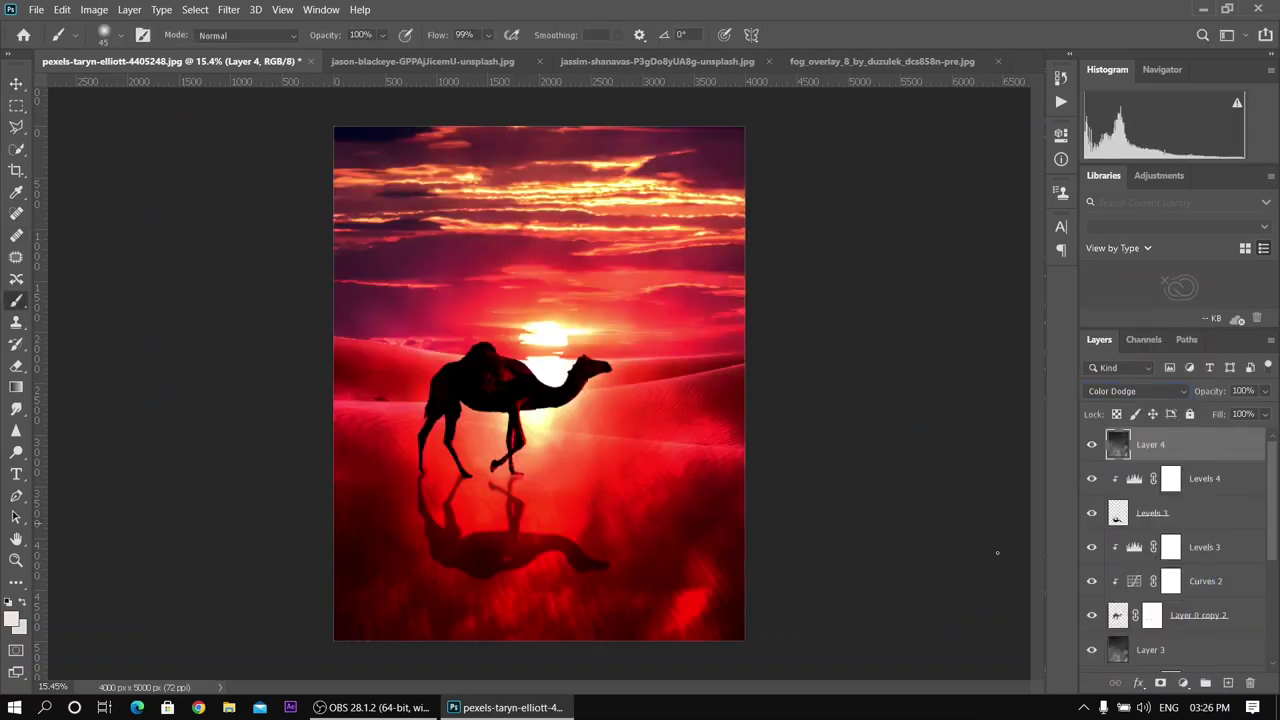
{"action": "left_click", "coordinate": [1160, 682]}
{"action": "key", "text": "bracketright"}
{"action": "key", "text": "bracketright"}
{"action": "key", "text": "bracketright"}
{"action": "left_click_drag", "start_coordinate": [863, 171], "coordinate": [614, 243]}
{"action": "left_click_drag", "start_coordinate": [1220, 391], "coordinate": [1178, 393]}
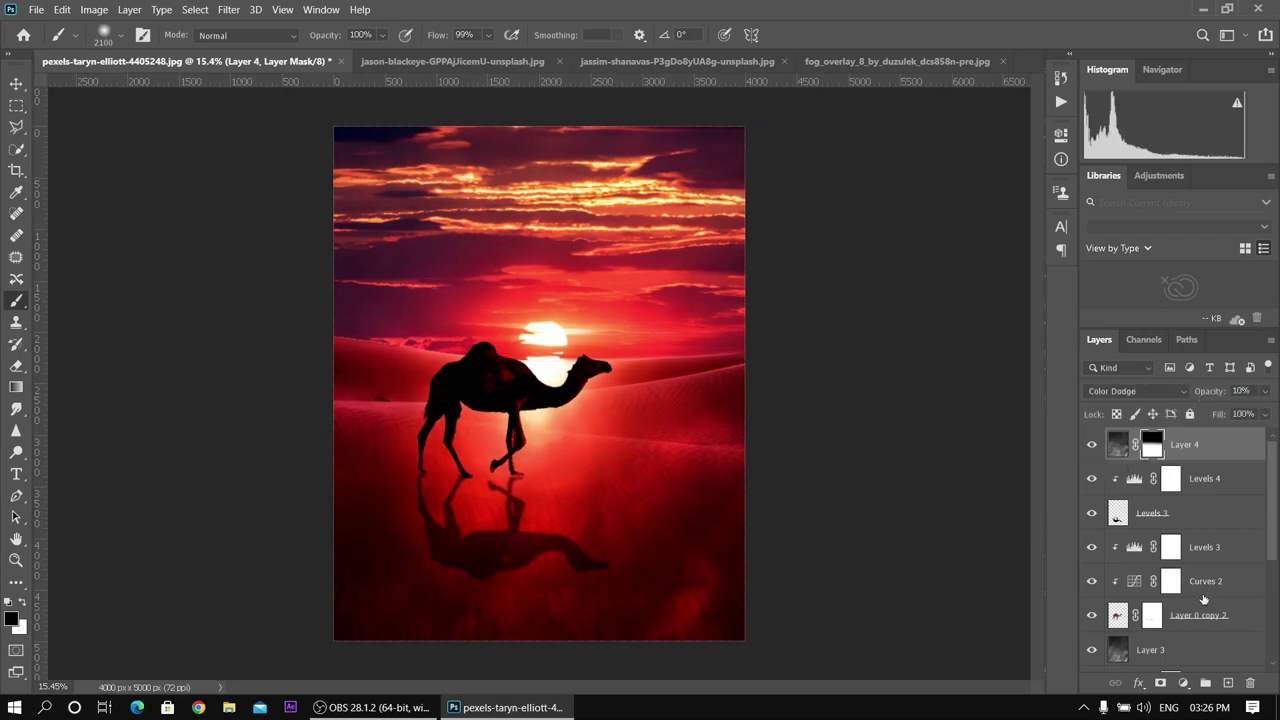
Step: Lower the first fog layer, Layer 3, to 86% opacity
{"action": "key", "text": "alt+bracketleft"}
{"action": "key", "text": "alt+bracketleft"}
{"action": "key", "text": "alt+bracketleft"}
{"action": "key", "text": "alt+bracketleft"}
{"action": "left_click", "coordinate": [1206, 396]}
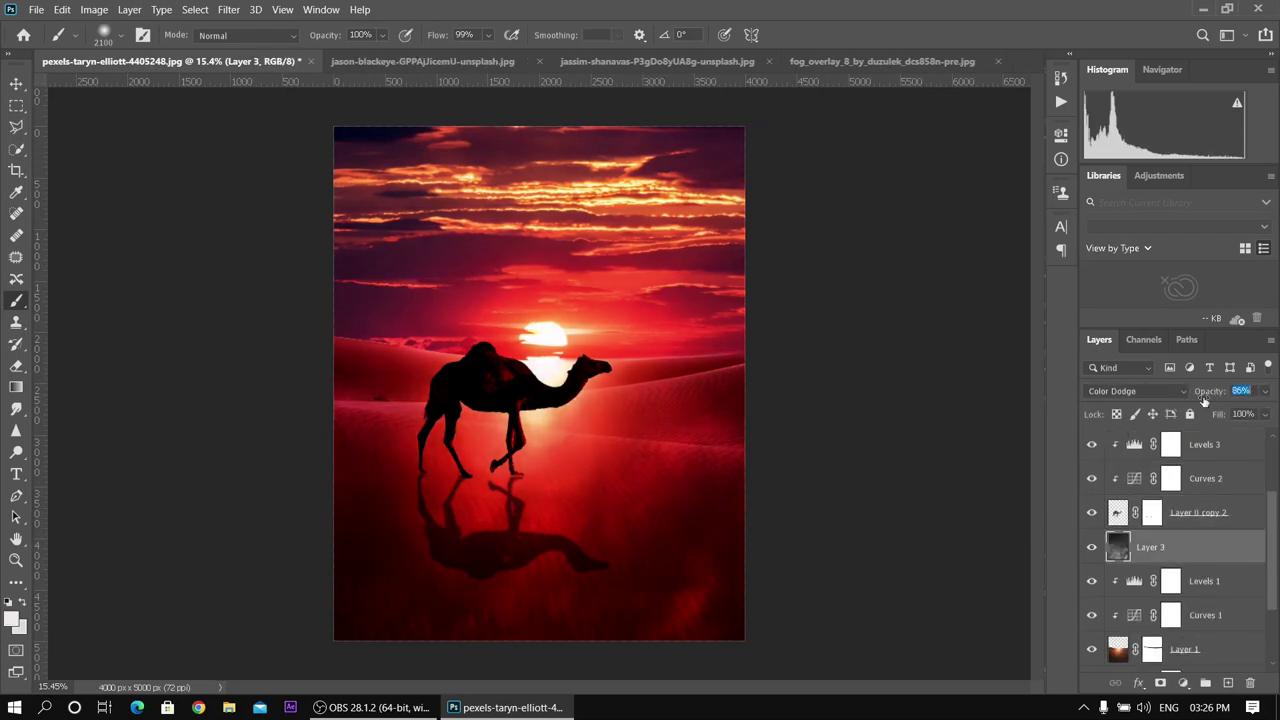
{"action": "left_click", "coordinate": [16, 83]}
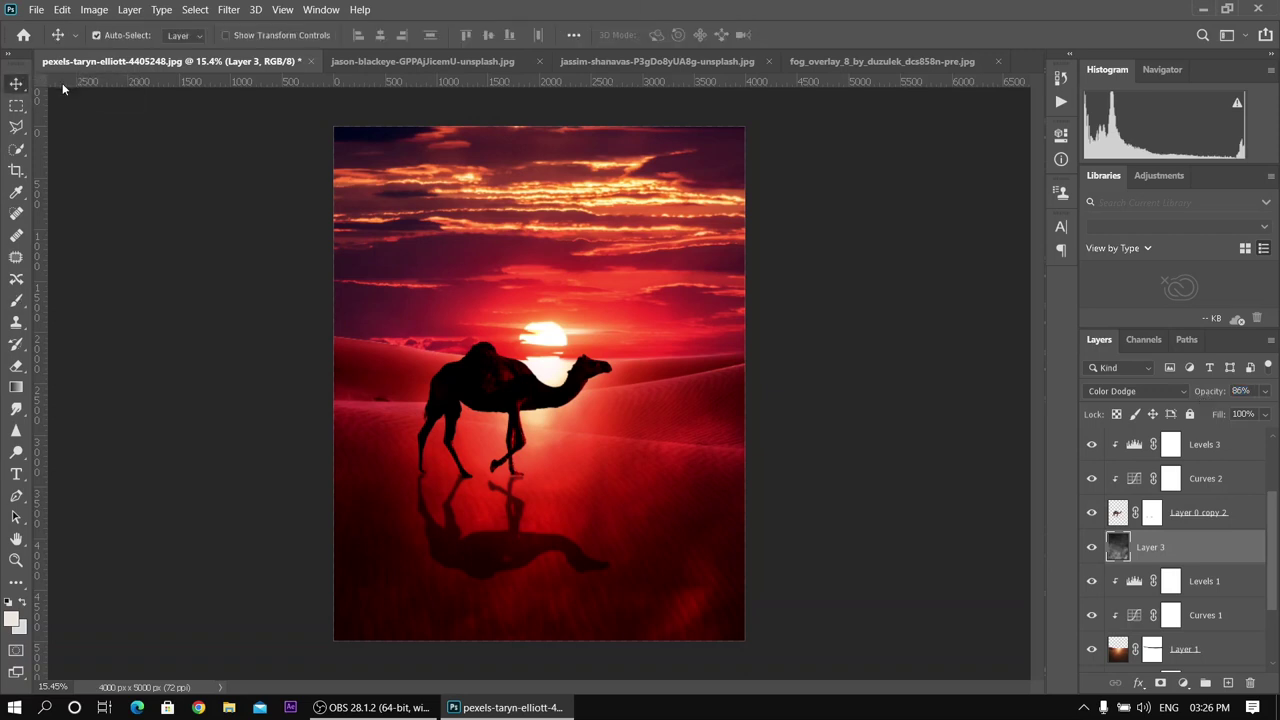
{"action": "left_click", "coordinate": [1218, 580]}
{"action": "key", "text": "ctrl+shift+alt+n"}
{"action": "key", "text": "b"}
{"action": "left_click", "coordinate": [597, 313], "text": "alt"}
{"action": "key", "text": "bracketright"}
{"action": "key", "text": "bracketright"}
{"action": "key", "text": "bracketright"}
{"action": "left_click", "coordinate": [532, 380]}
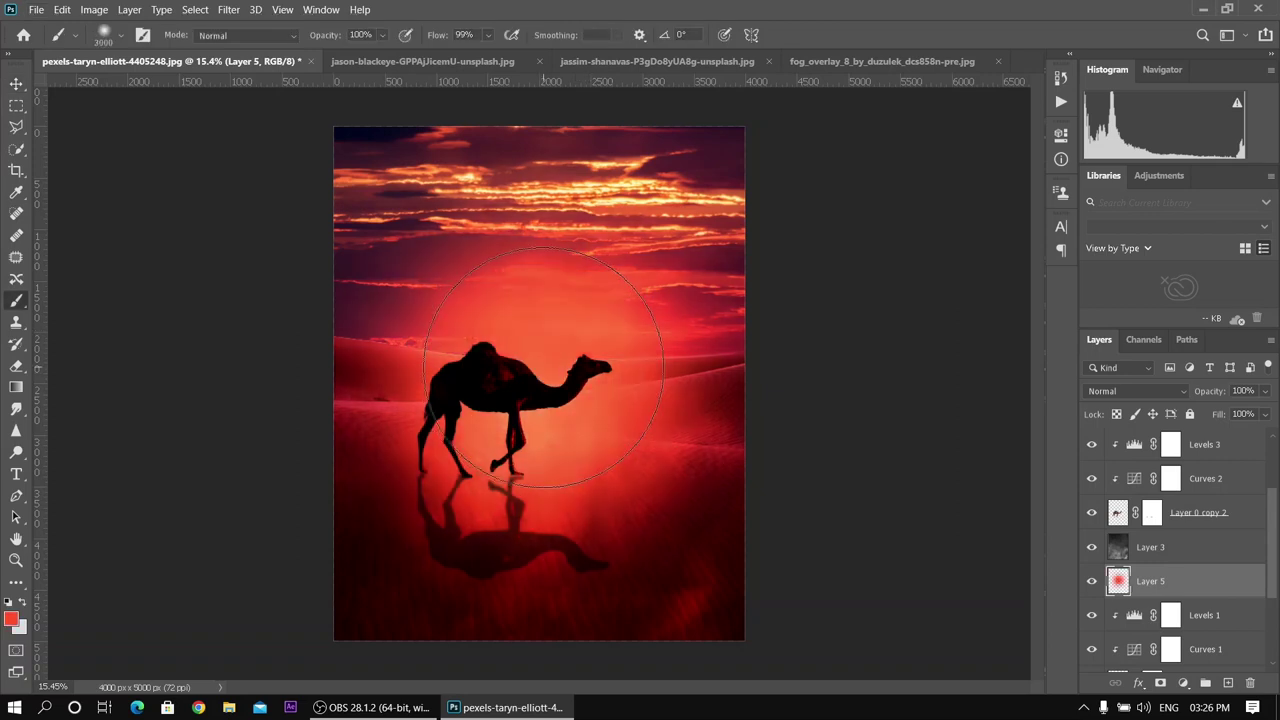
{"action": "left_click", "coordinate": [1137, 391]}
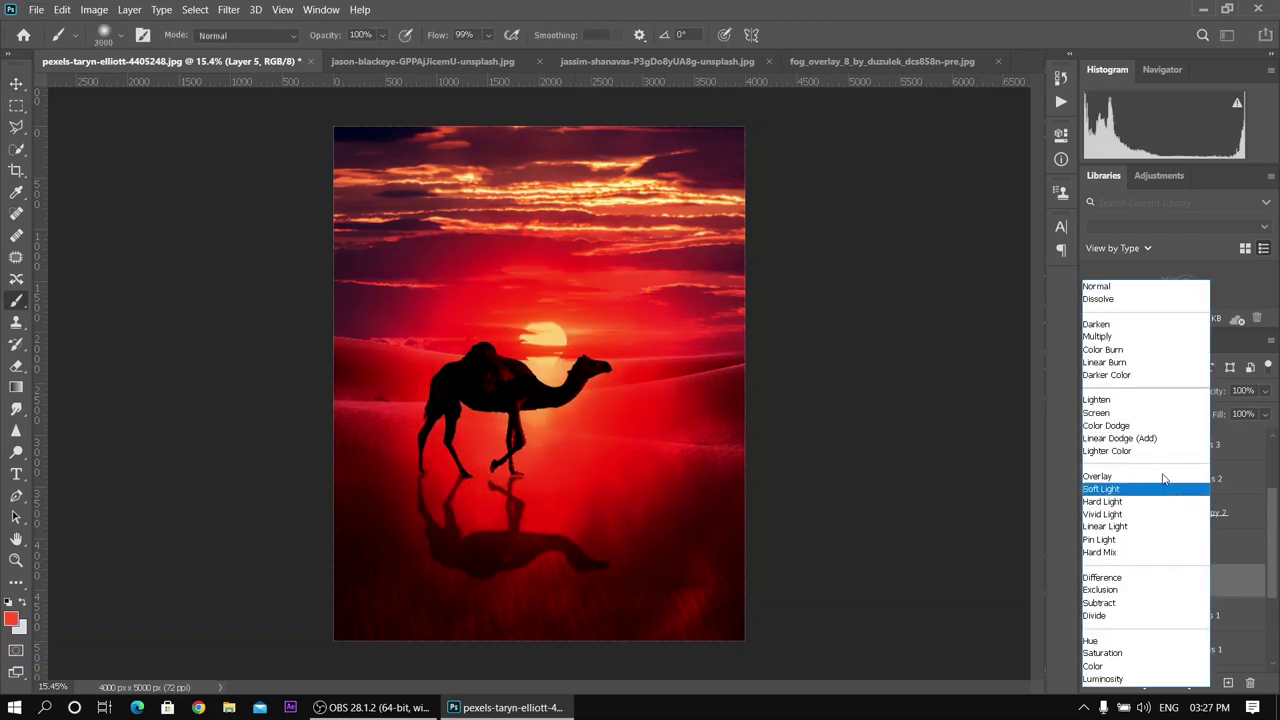
{"action": "left_click", "coordinate": [1163, 413]}
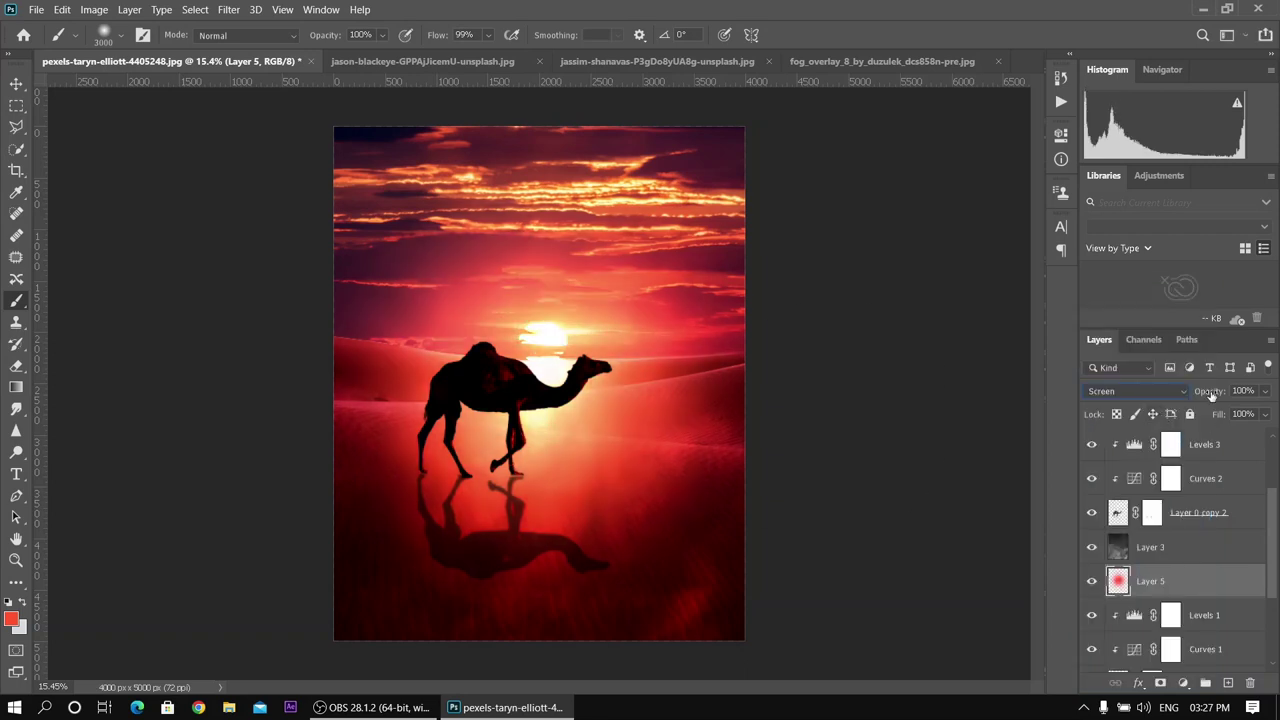
{"action": "left_click_drag", "start_coordinate": [1210, 392], "coordinate": [1119, 398]}
{"action": "left_click", "coordinate": [1190, 587]}
{"action": "right_click", "coordinate": [1190, 587]}
{"action": "left_click", "coordinate": [1110, 95]}
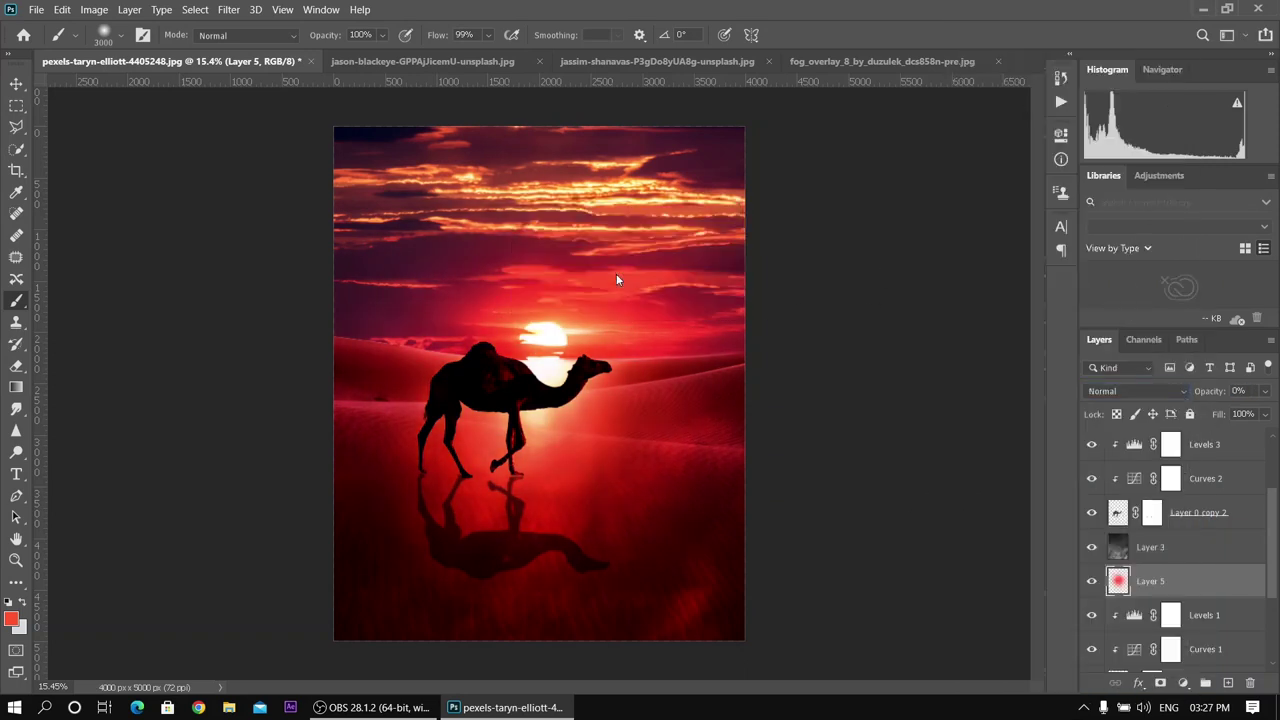
{"action": "left_click", "coordinate": [17, 86]}
Step: Stamp all visible layers from Layer 4 into a merged Layer 1 above the Background
{"action": "scroll", "coordinate": [1180, 550], "scroll_direction": "up", "scroll_amount": 2}
{"action": "key", "text": "v"}
{"action": "left_click", "coordinate": [1217, 452]}
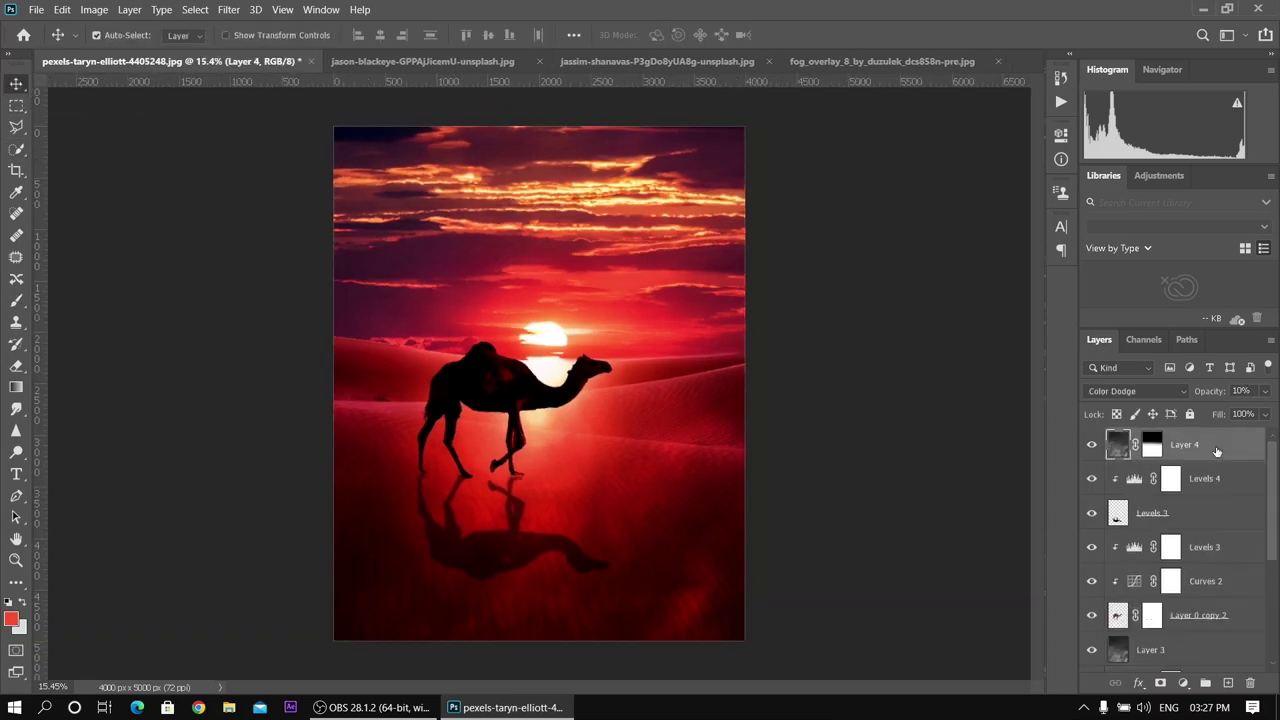
{"action": "mouse_move", "coordinate": [1091, 445]}
{"action": "left_mouse_down"}
{"action": "mouse_move", "coordinate": [1094, 622]}
{"action": "mouse_move", "coordinate": [1099, 299]}
{"action": "left_mouse_up"}
{"action": "left_click", "coordinate": [228, 9]}
{"action": "left_click", "coordinate": [237, 108]}
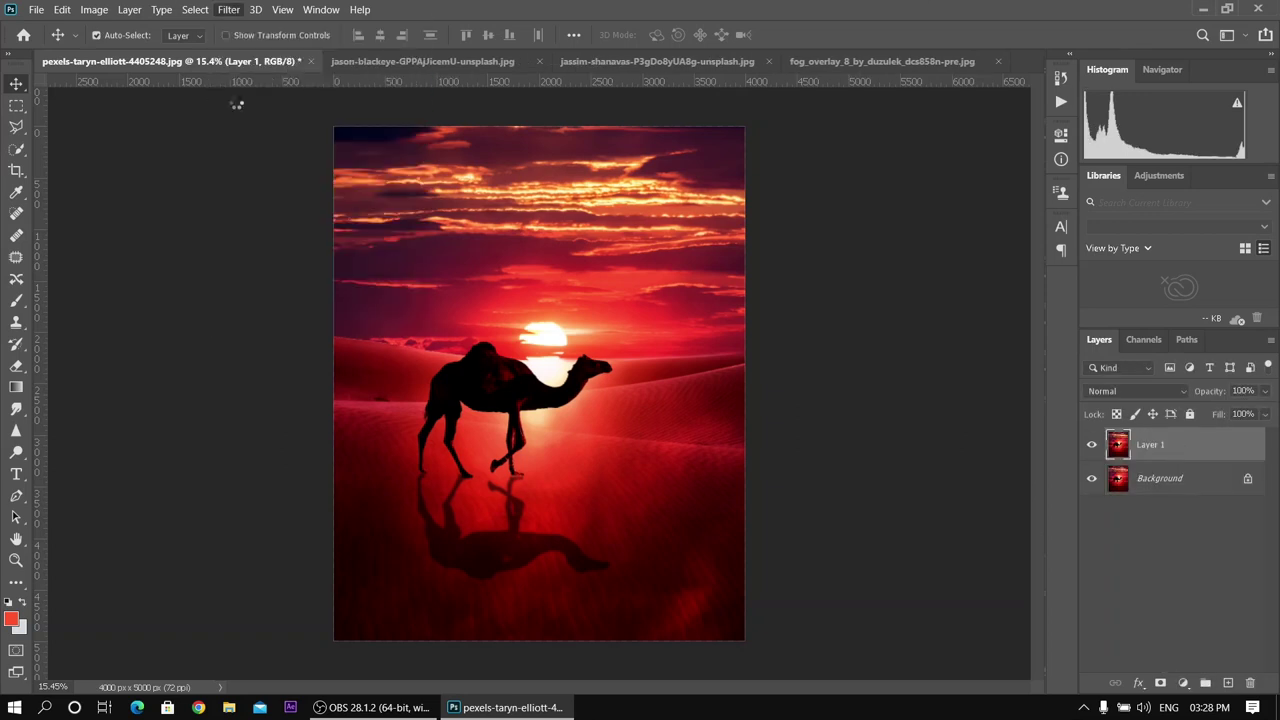